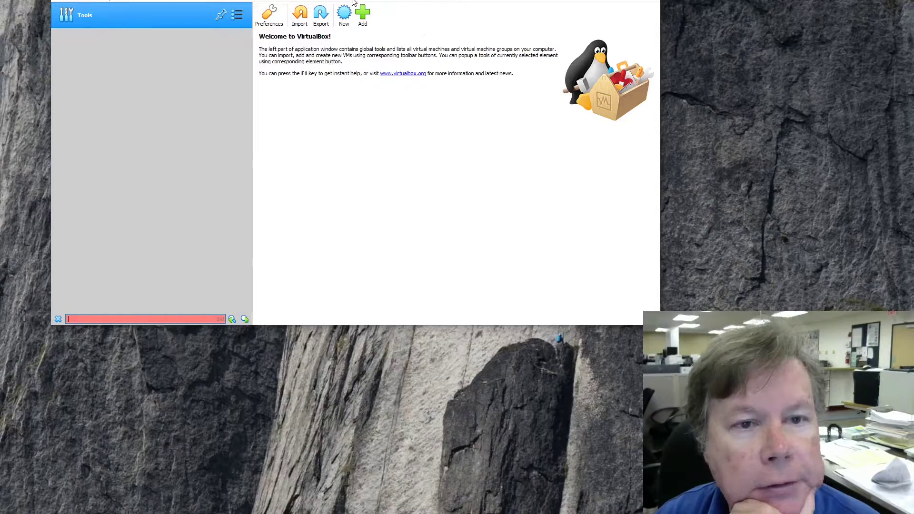
Reposition the VirtualBox window and start a new VM named 'Windows 7', type Microsoft Windows, Windows 7 (64-bit).
{"action": "left_click_drag", "start_coordinate": [354, 1], "coordinate": [367, 0]}
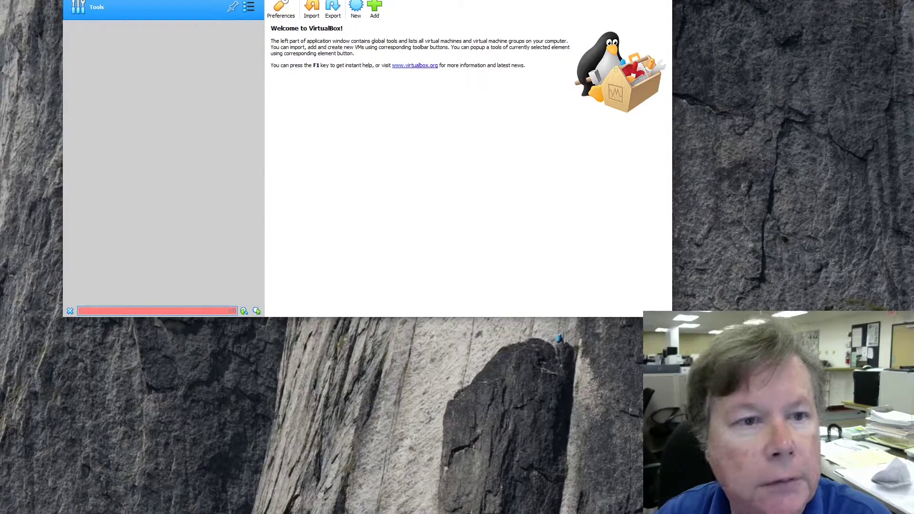
{"action": "left_click_drag", "start_coordinate": [356, 0], "coordinate": [362, 0]}
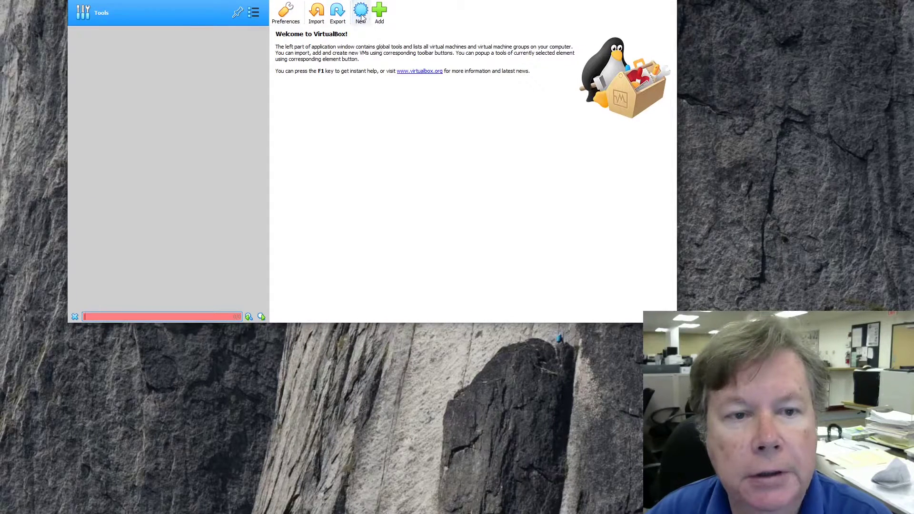
{"action": "left_click", "coordinate": [361, 14]}
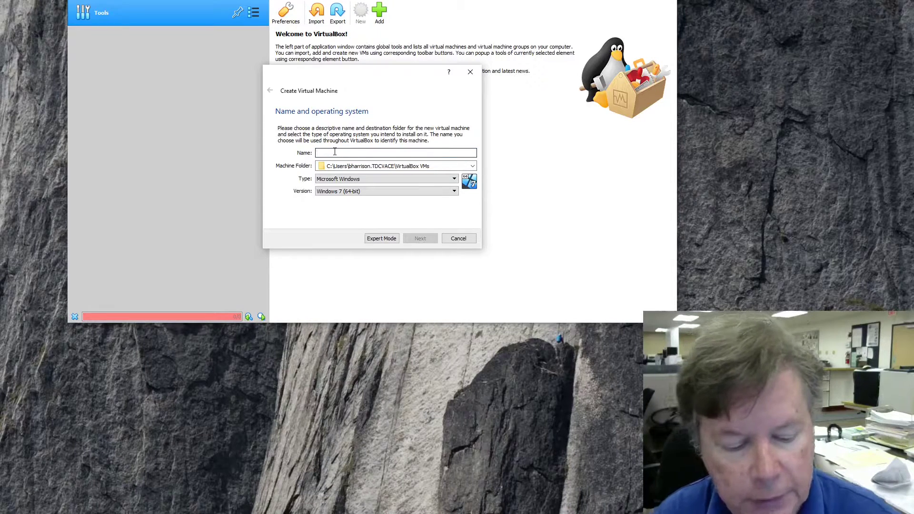
{"action": "type", "text": "Windows 7"}
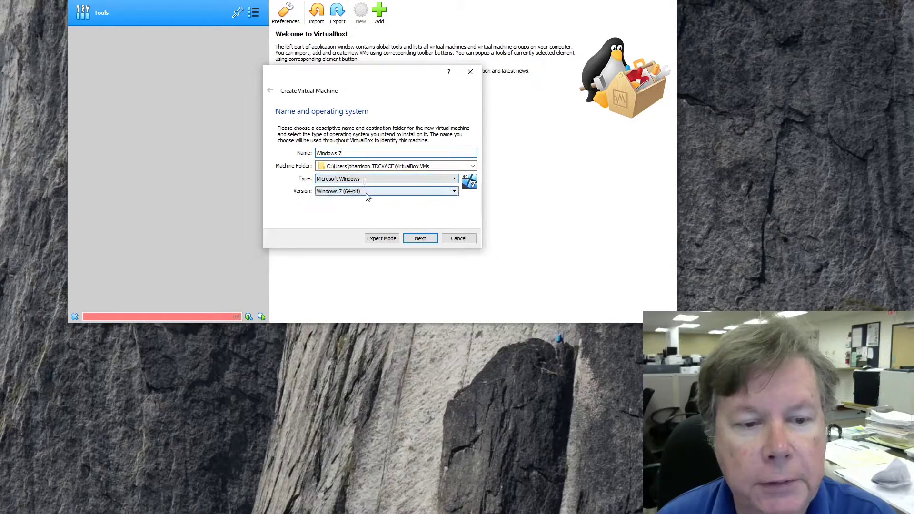
Accept the name and OS, keep 2048 MB of memory, and create a new virtual hard disk.
{"action": "left_click", "coordinate": [419, 241]}
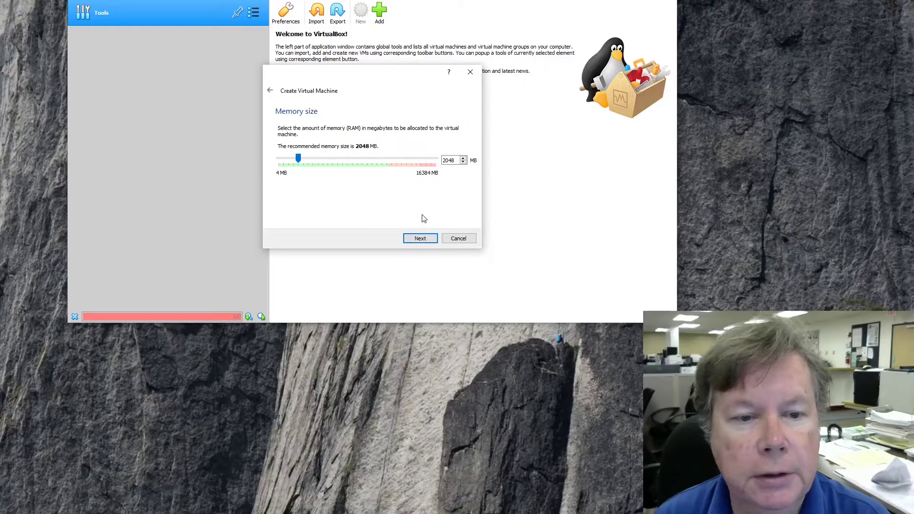
{"action": "left_click", "coordinate": [419, 240]}
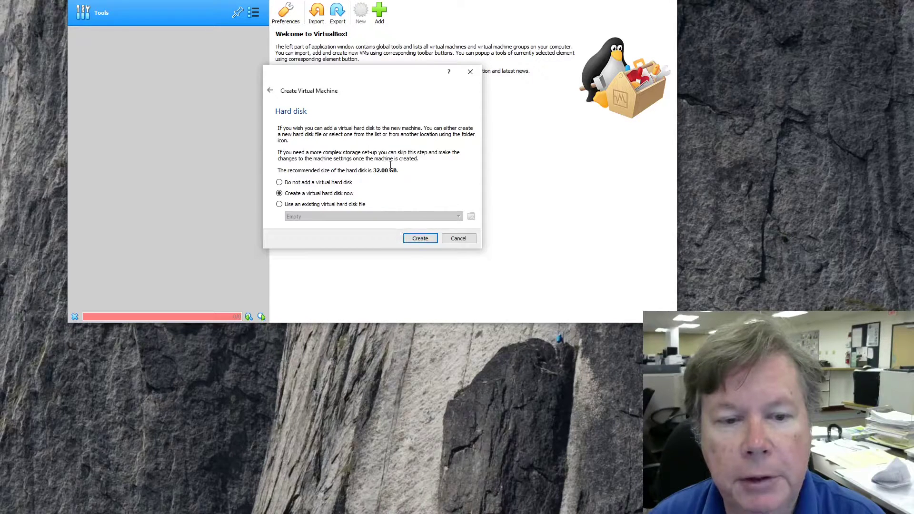
{"action": "left_click", "coordinate": [420, 239]}
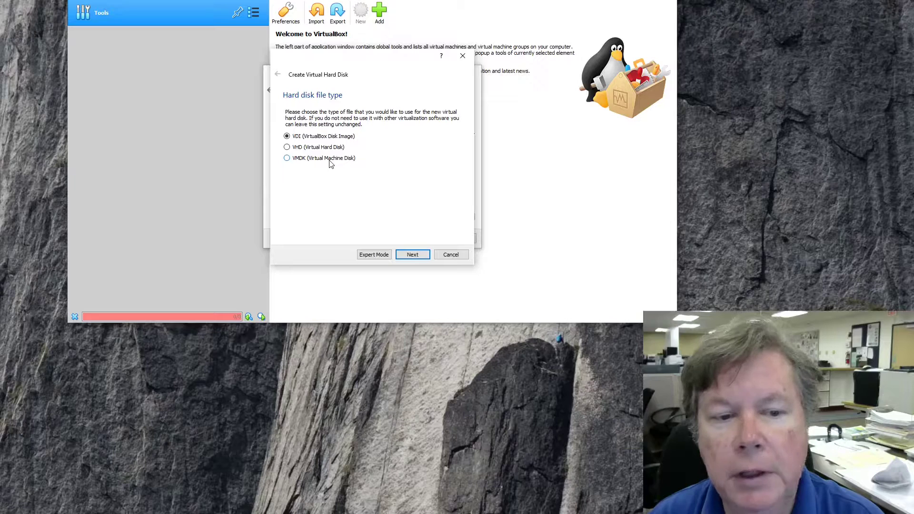
Choose VMDK (Virtual Machine Disk) as the hard disk file type and continue.
{"action": "left_click", "coordinate": [287, 159]}
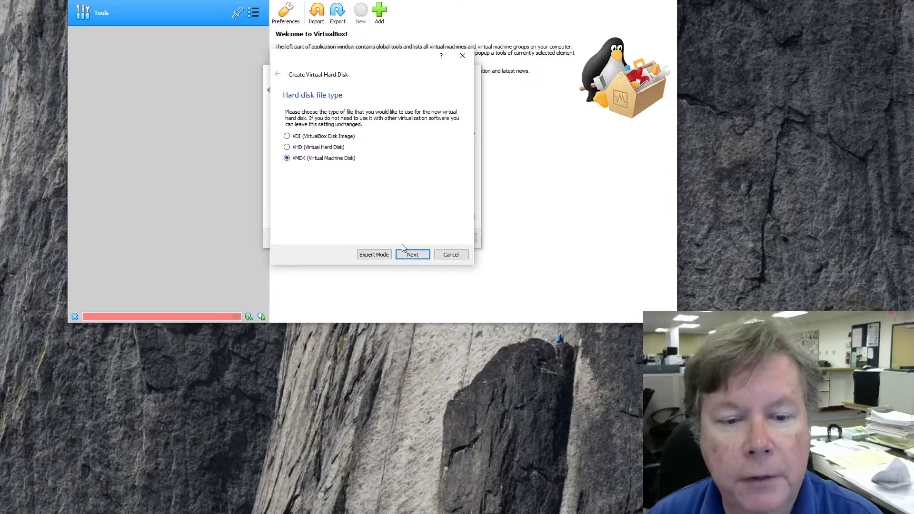
{"action": "left_click", "coordinate": [413, 257]}
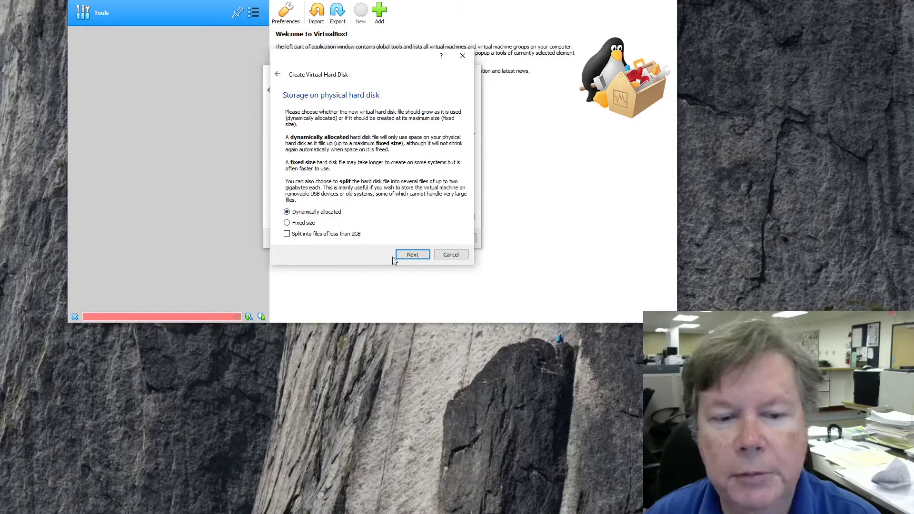
Keep the disk dynamically allocated at 32.00 GB and create the Windows 7 machine.
{"action": "left_click", "coordinate": [412, 255]}
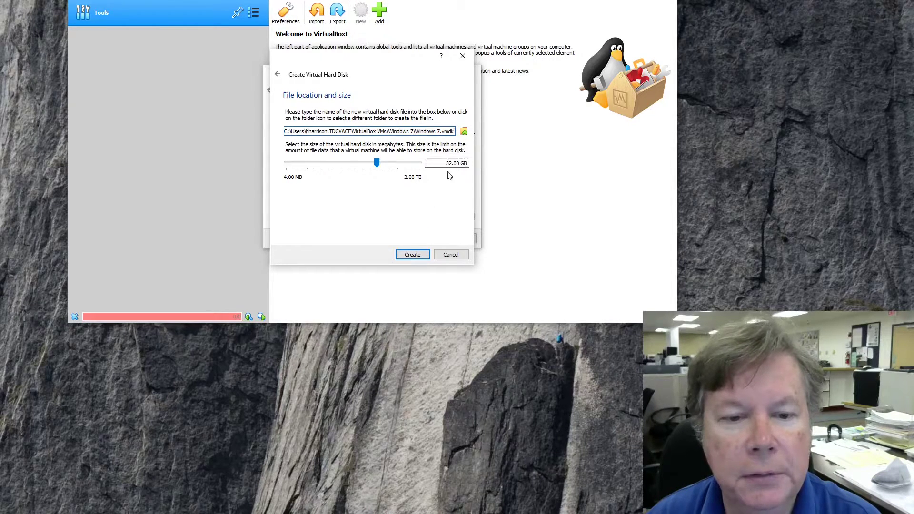
{"action": "left_click", "coordinate": [416, 256]}
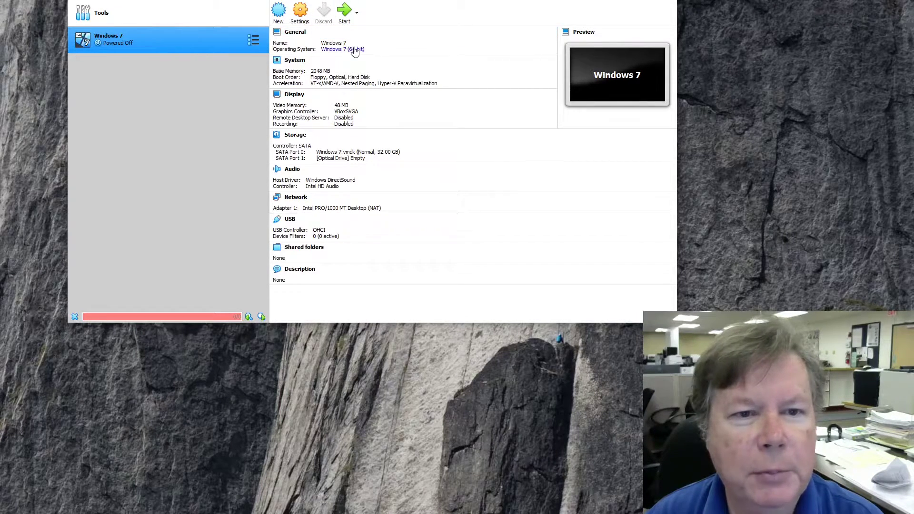
Launch the Windows 7 machine from the toolbar's Start button.
{"action": "left_click", "coordinate": [345, 11]}
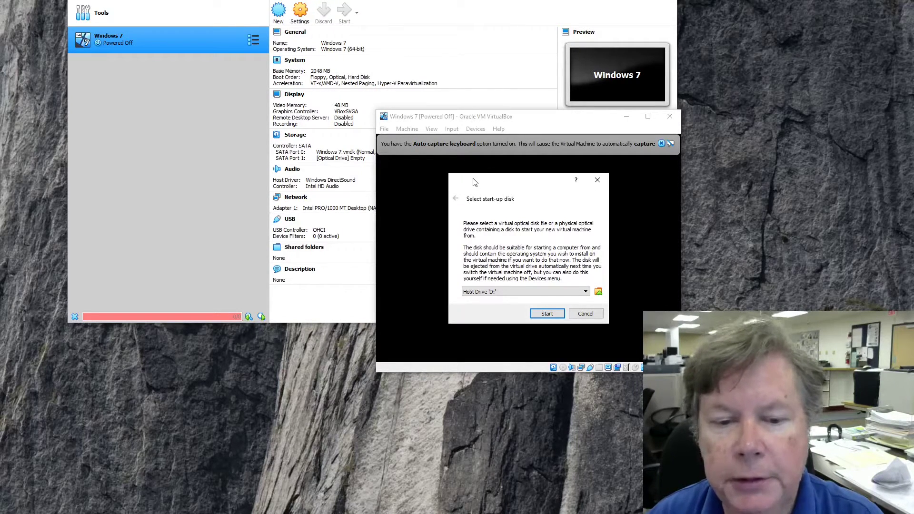
Add Microsoft.Windows.7.Ultimate.SP1.x64.Integrated.March.2014.iso from Downloads\ISO as start-up disk and boot it.
{"action": "left_click", "coordinate": [599, 294]}
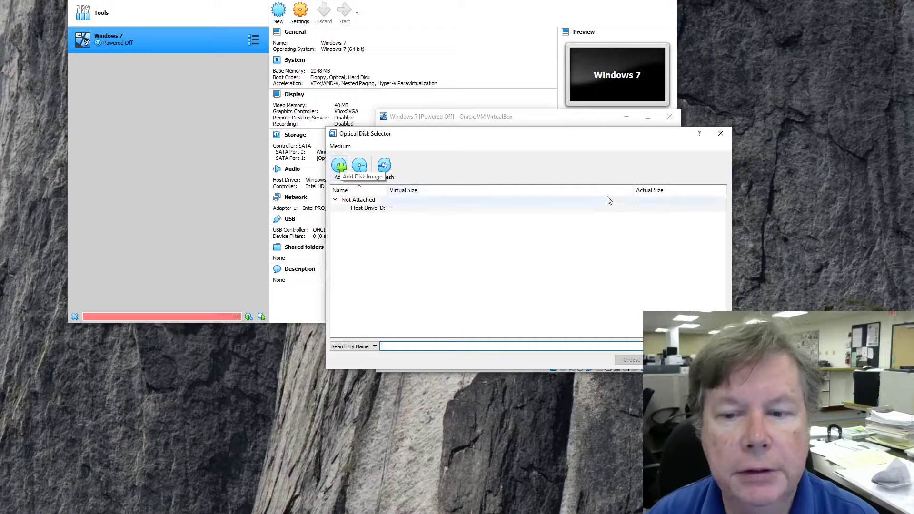
{"action": "left_click", "coordinate": [721, 135]}
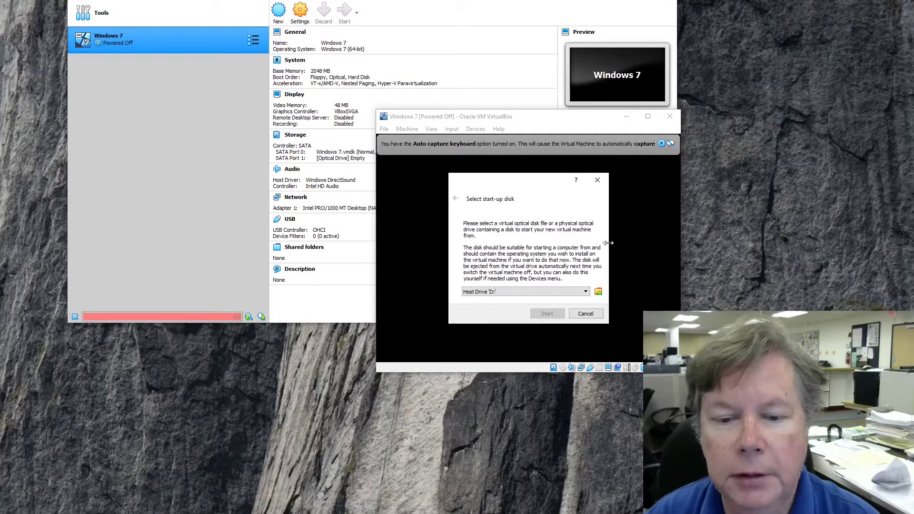
{"action": "left_click", "coordinate": [598, 292]}
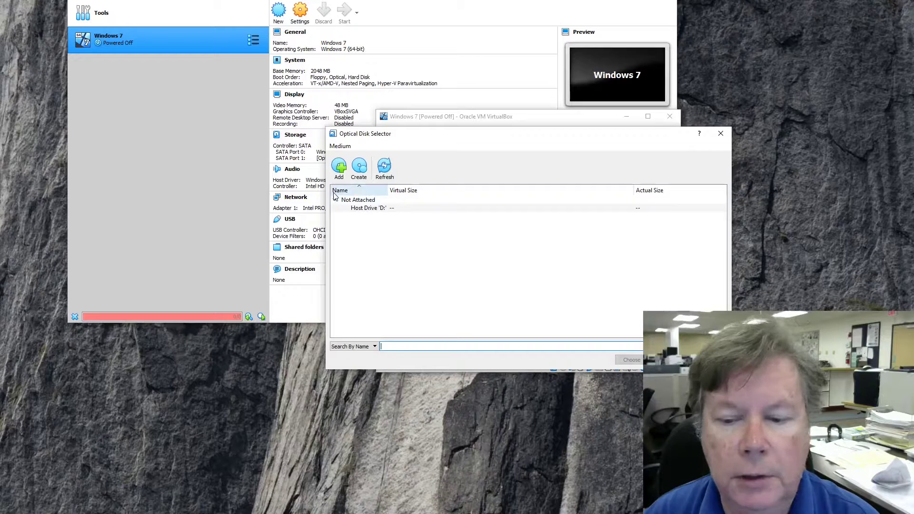
{"action": "left_click", "coordinate": [339, 168]}
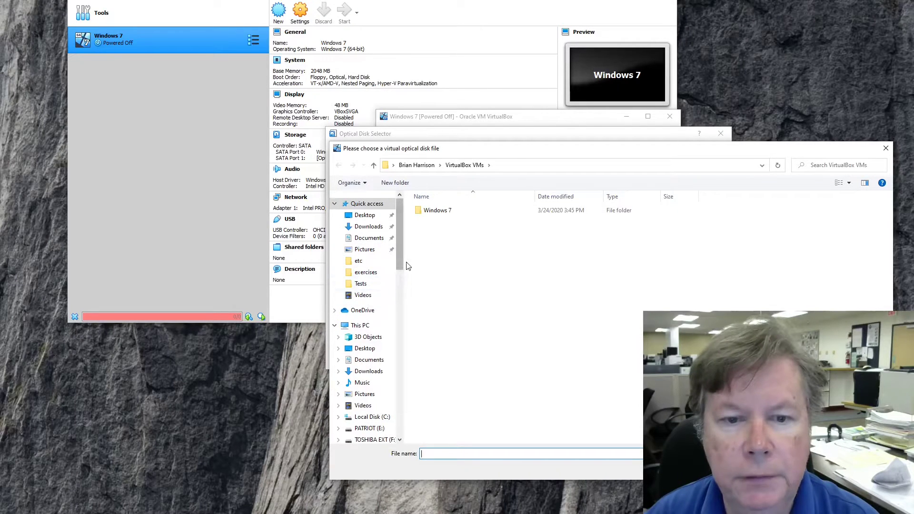
{"action": "left_click", "coordinate": [369, 226]}
{"action": "left_click", "coordinate": [432, 224]}
{"action": "double_click", "coordinate": [431, 224]}
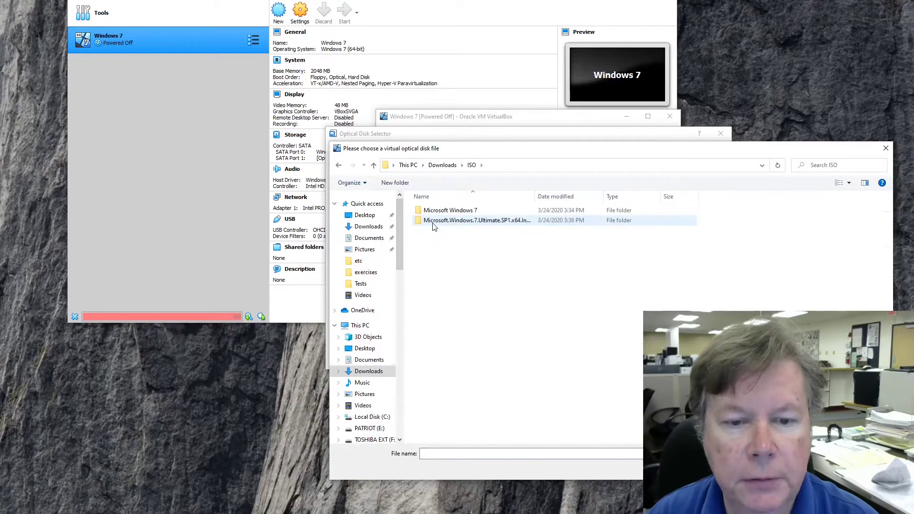
{"action": "double_click", "coordinate": [500, 221]}
{"action": "left_click", "coordinate": [497, 211]}
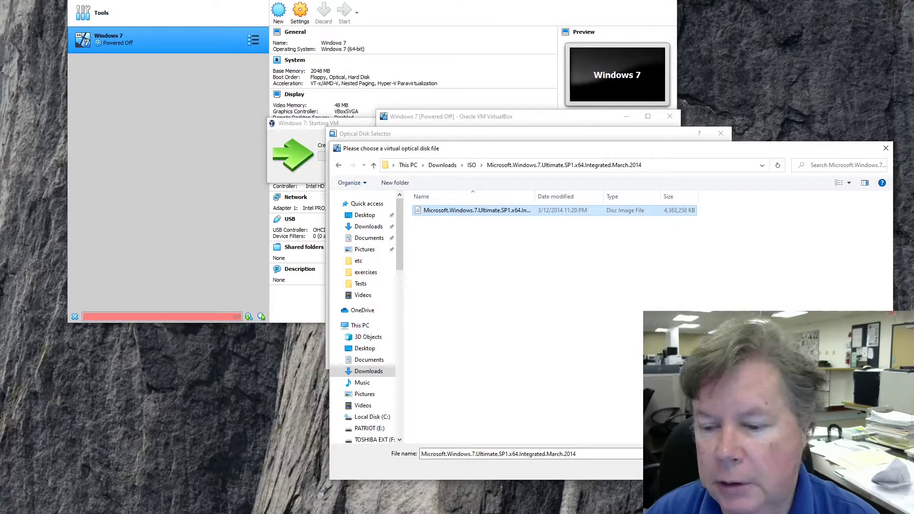
{"action": "left_click", "coordinate": [823, 469]}
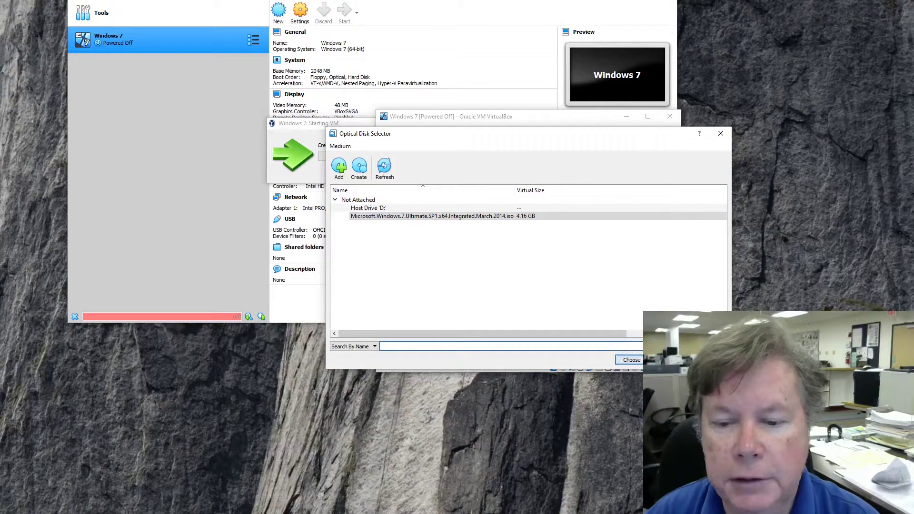
{"action": "left_click", "coordinate": [631, 360]}
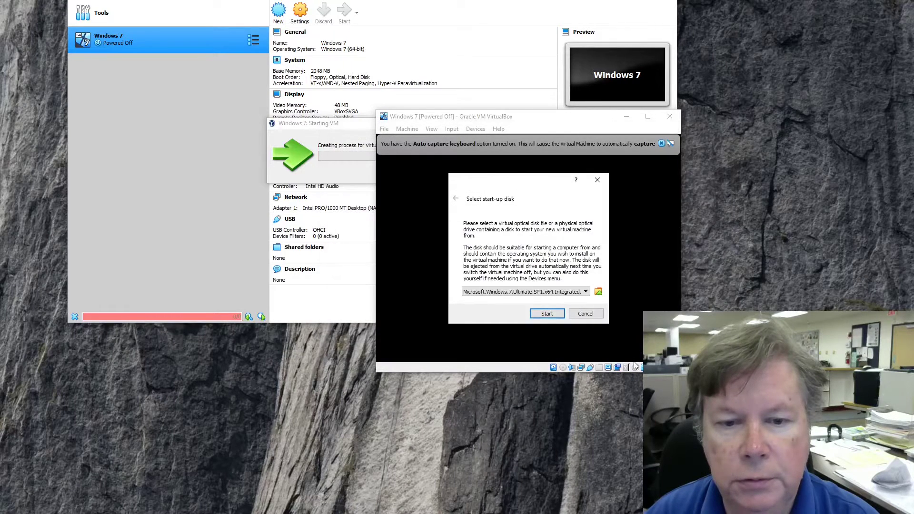
{"action": "left_click", "coordinate": [547, 313]}
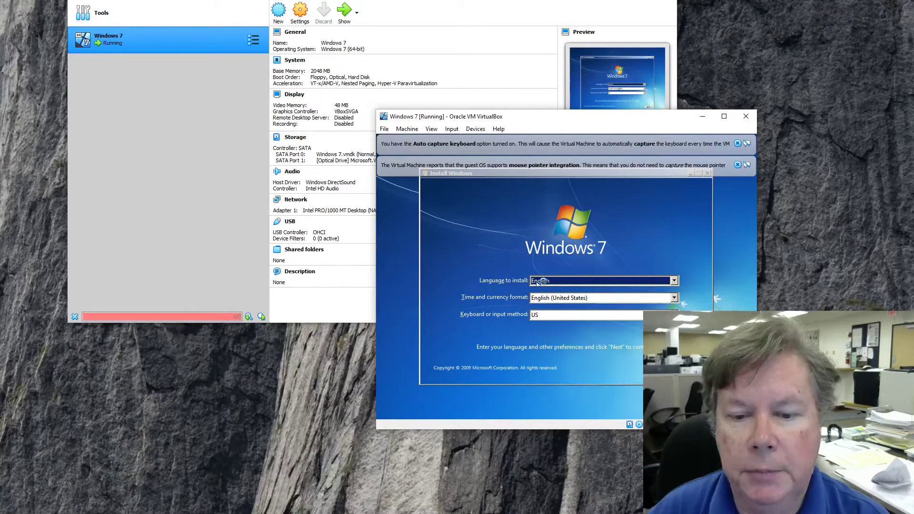
Keep English language settings, begin the Windows 7 installation, and accept the license terms.
{"action": "left_click", "coordinate": [690, 373]}
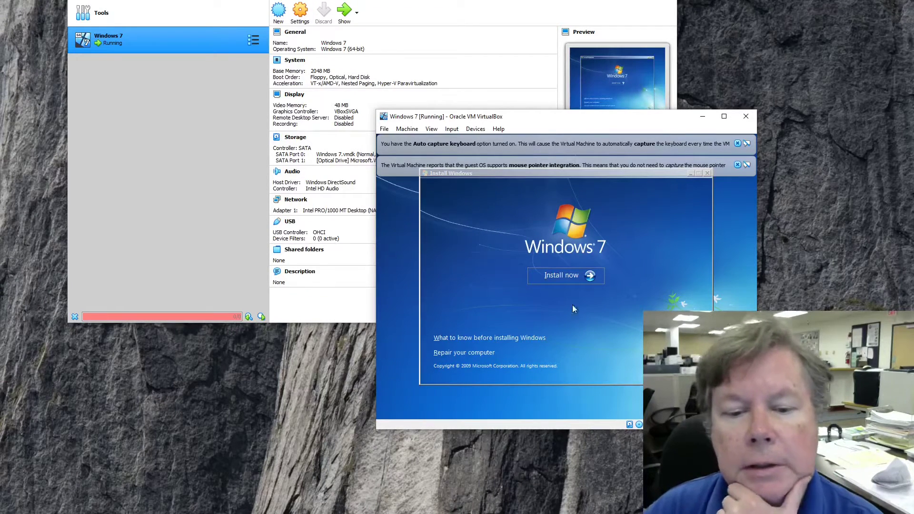
{"action": "left_click", "coordinate": [562, 280]}
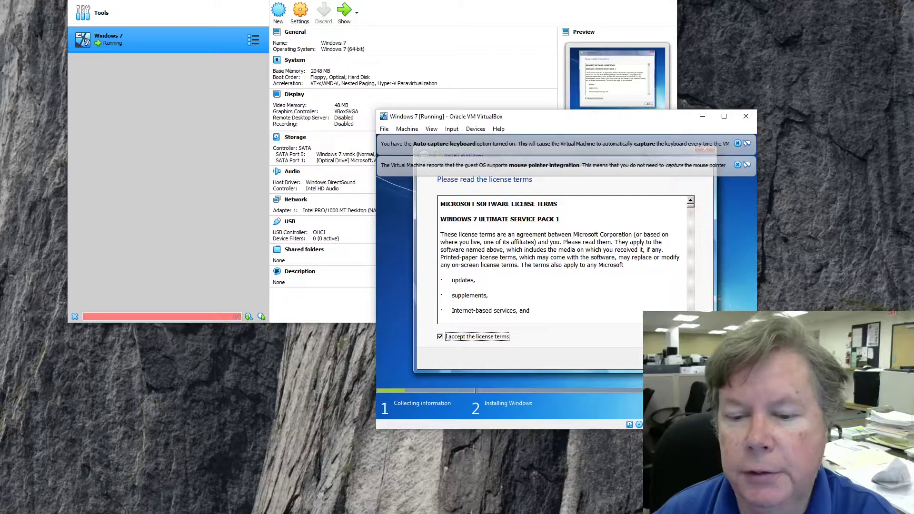
{"action": "left_click", "coordinate": [687, 359]}
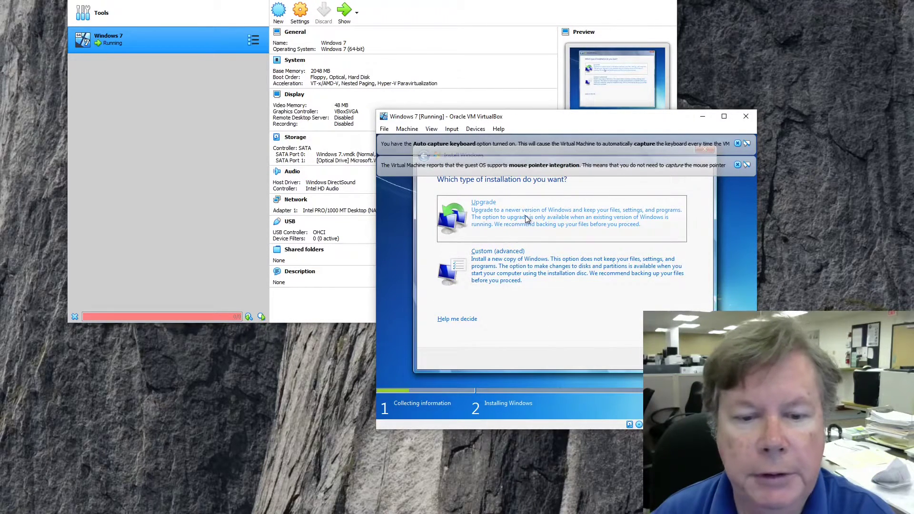
Choose a custom installation and install Windows onto Disk 0's 32.0 GB unallocated space.
{"action": "left_click", "coordinate": [508, 271]}
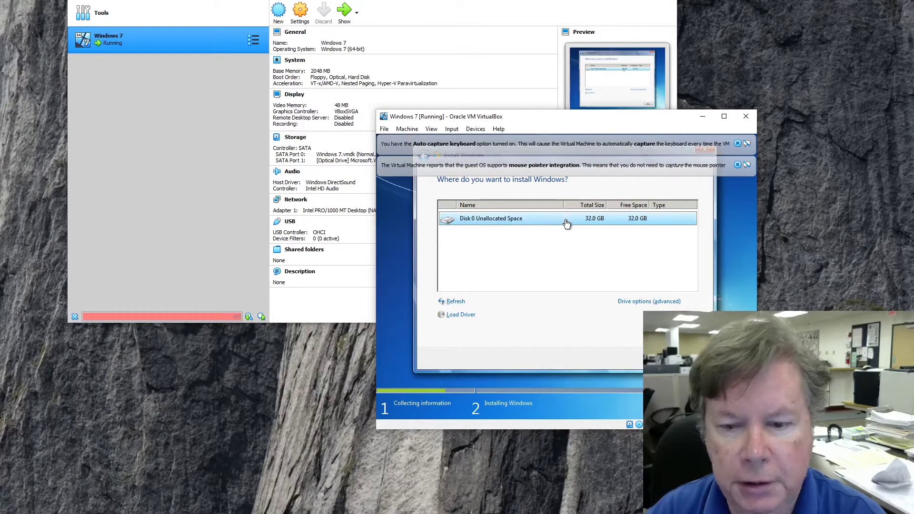
{"action": "left_click", "coordinate": [634, 302]}
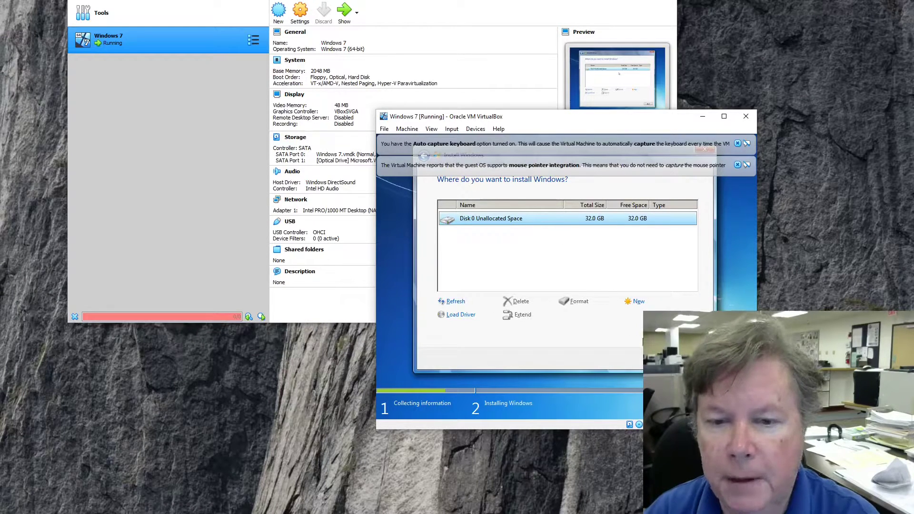
{"action": "left_click", "coordinate": [690, 359]}
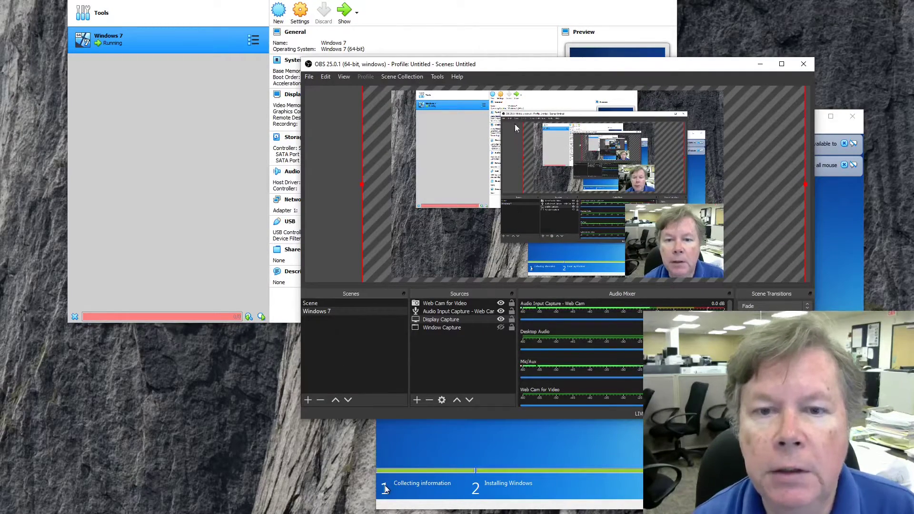
Let Windows 7 Ultimate finish installing until its desktop and taskbar appear in the VM.
{"action": "left_click_drag", "start_coordinate": [522, 68], "coordinate": [786, 513]}
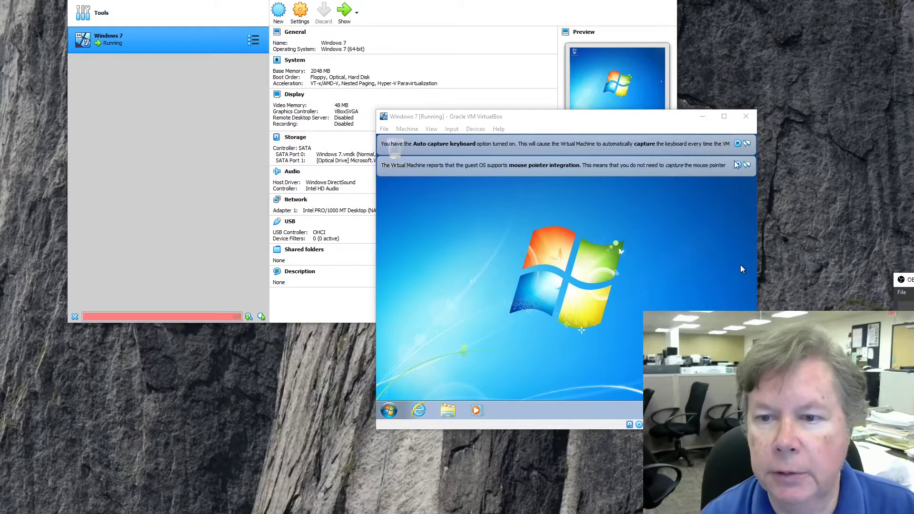
Dismiss the keyboard and mouse notification banners, then insert the Guest Additions CD image via Devices.
{"action": "left_click", "coordinate": [737, 143]}
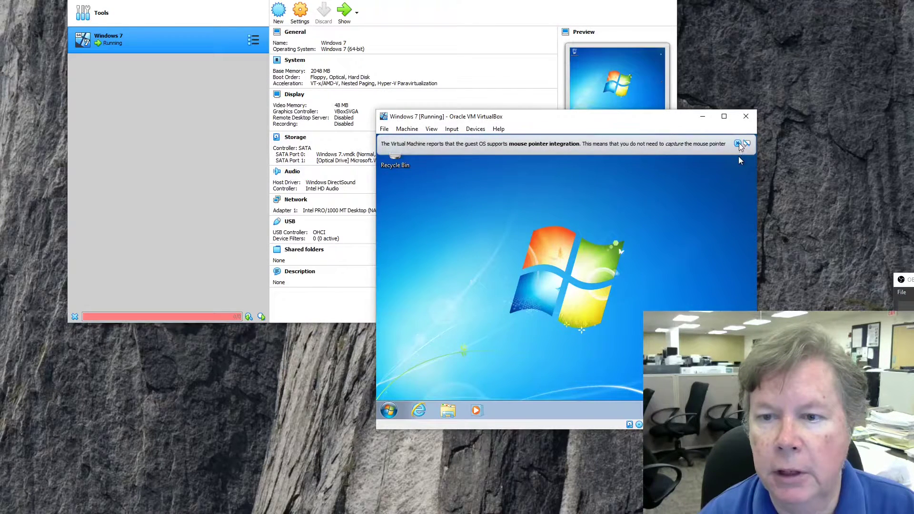
{"action": "left_click", "coordinate": [737, 143]}
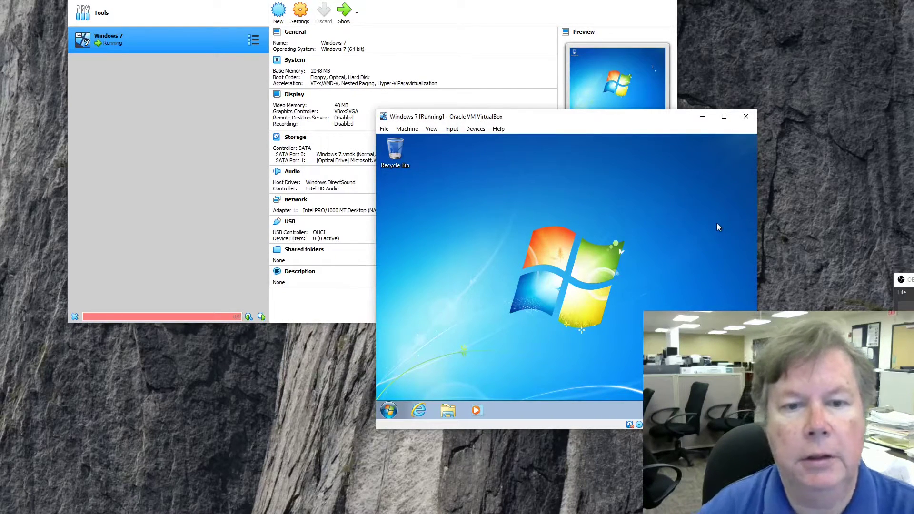
{"action": "left_click", "coordinate": [471, 131]}
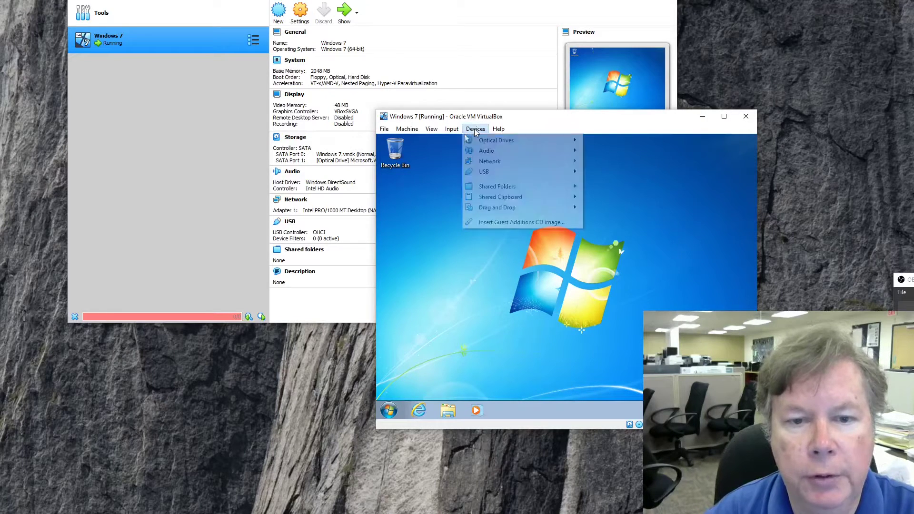
{"action": "left_click", "coordinate": [523, 223]}
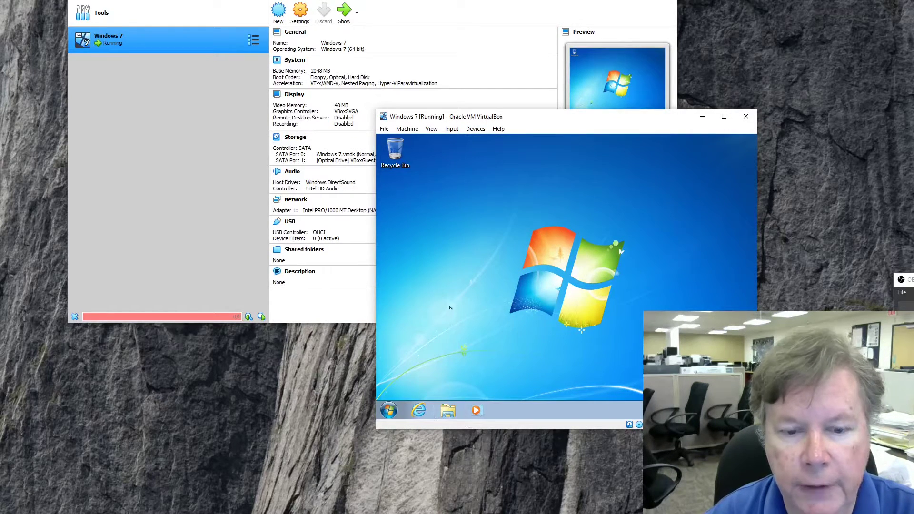
Browse Explorer to the VirtualBox Guest Additions CD drive (D:) to list its 13 items.
{"action": "left_click", "coordinate": [448, 411]}
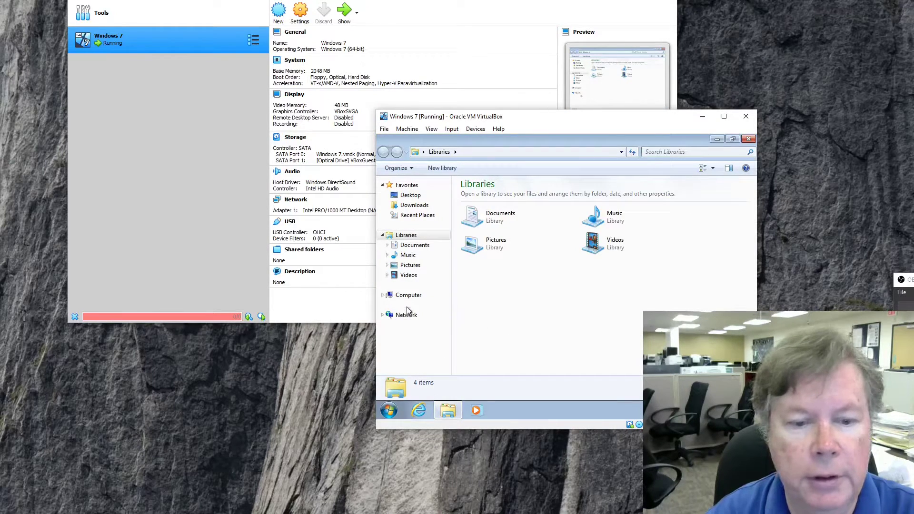
{"action": "left_click", "coordinate": [407, 296]}
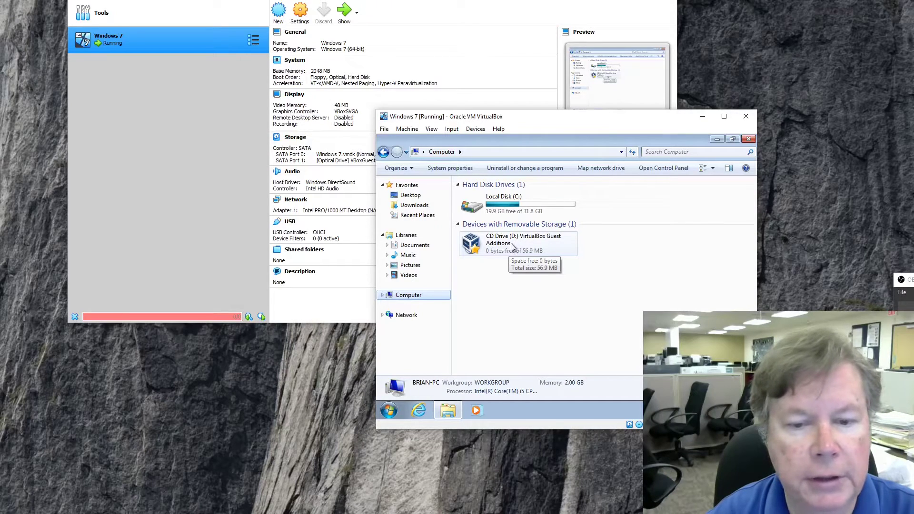
{"action": "double_click", "coordinate": [493, 245]}
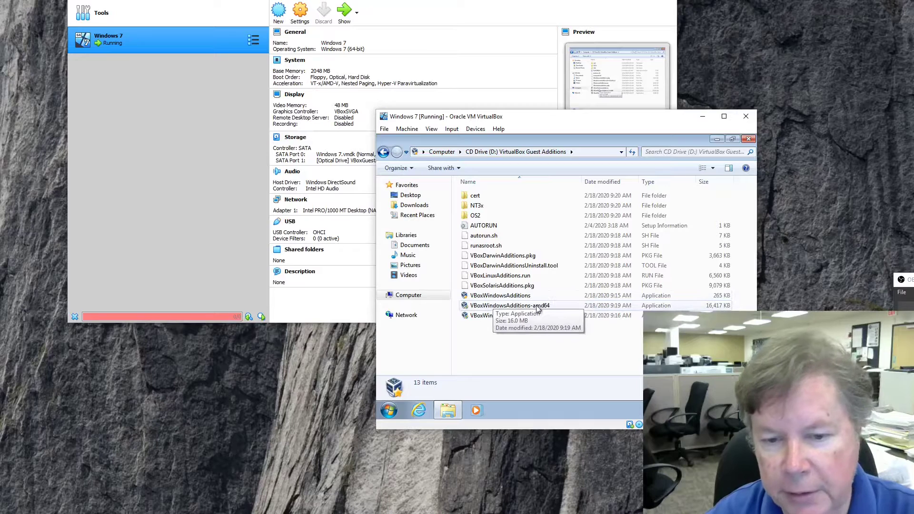
Run VBoxWindowsAdditions-amd64 from the Guest Additions CD to start the installer.
{"action": "double_click", "coordinate": [497, 307]}
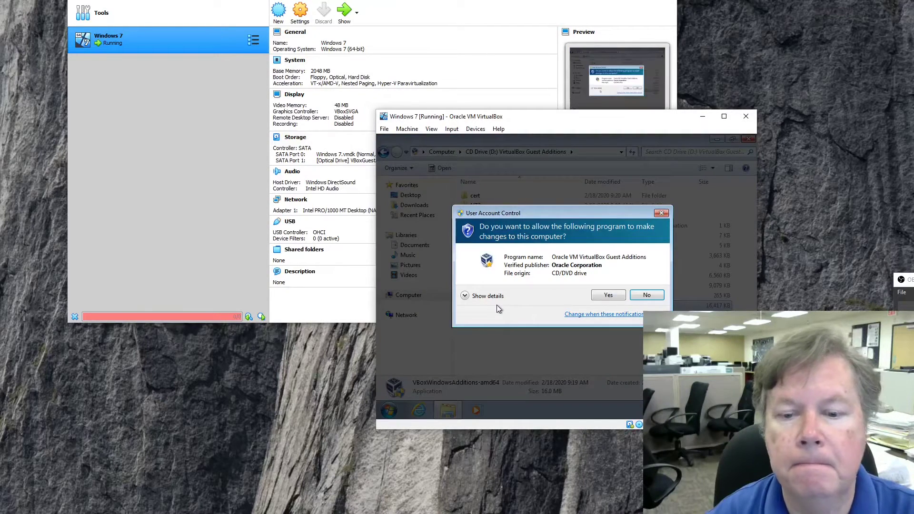
Install Guest Additions 6.1.4 with default settings, always trusting Oracle, and choose to reboot manually later.
{"action": "left_click", "coordinate": [608, 295]}
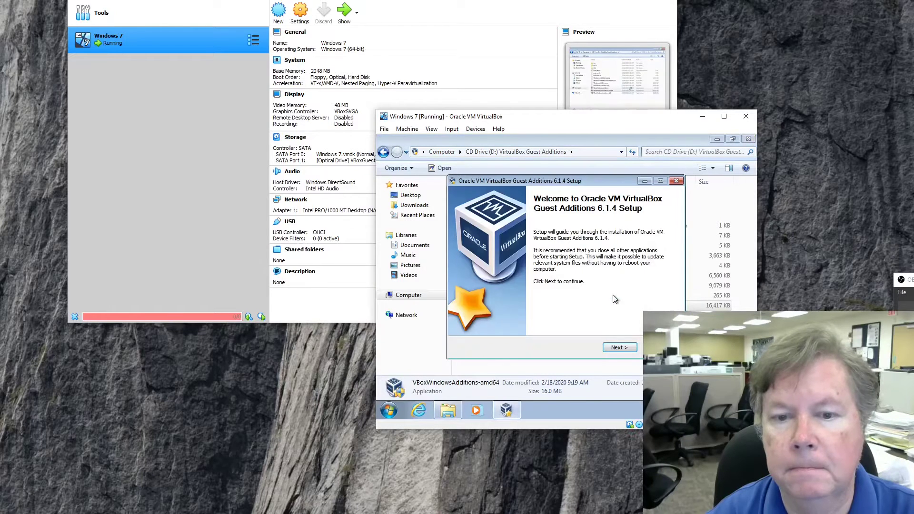
{"action": "left_click", "coordinate": [615, 347]}
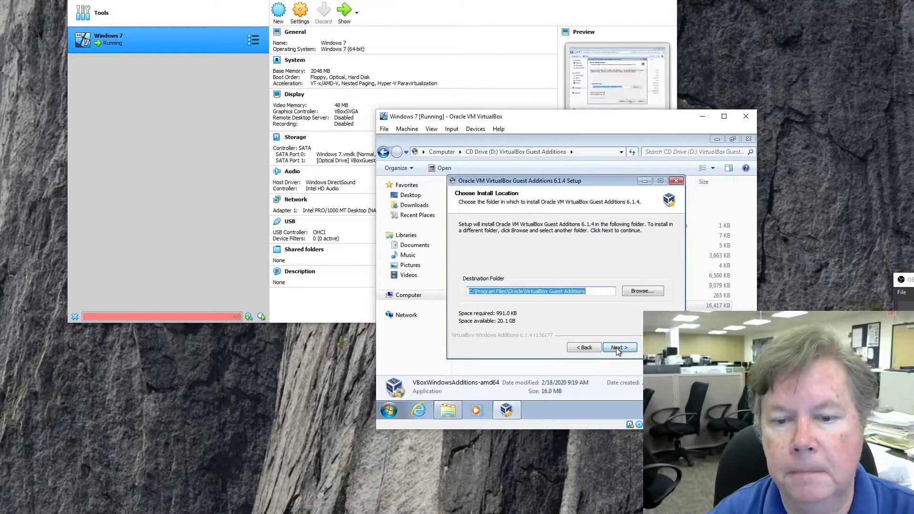
{"action": "left_click", "coordinate": [615, 347]}
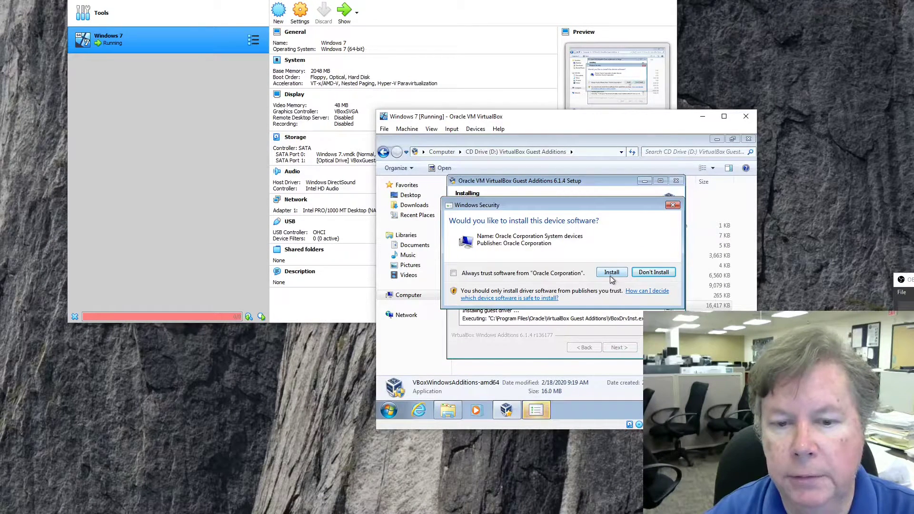
{"action": "left_click", "coordinate": [454, 274]}
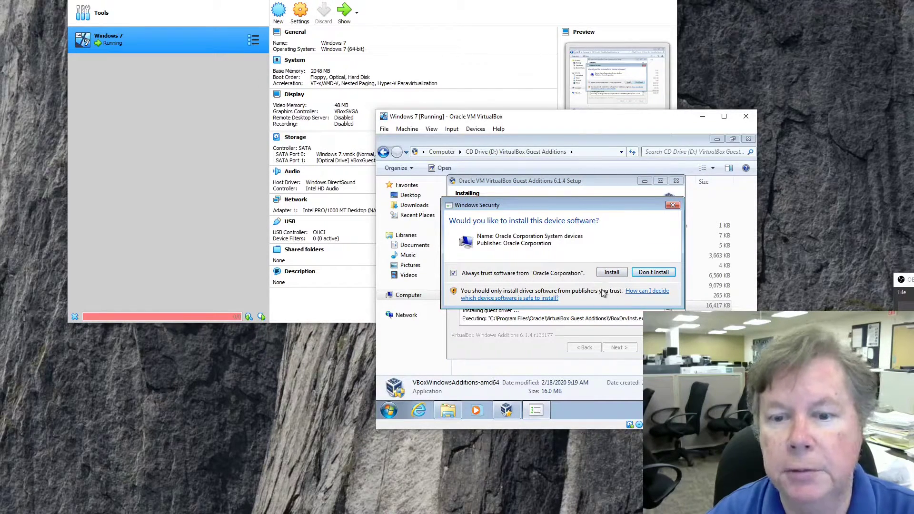
{"action": "left_click", "coordinate": [611, 273]}
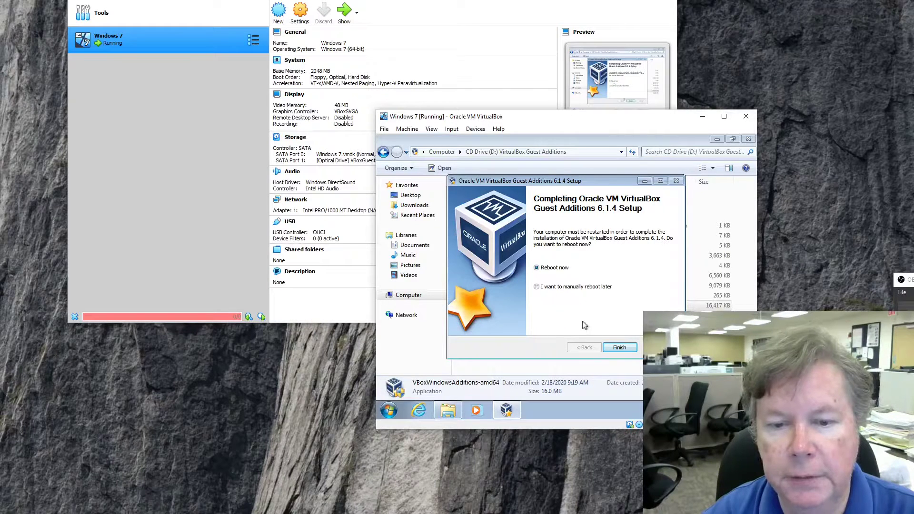
{"action": "left_click", "coordinate": [537, 287]}
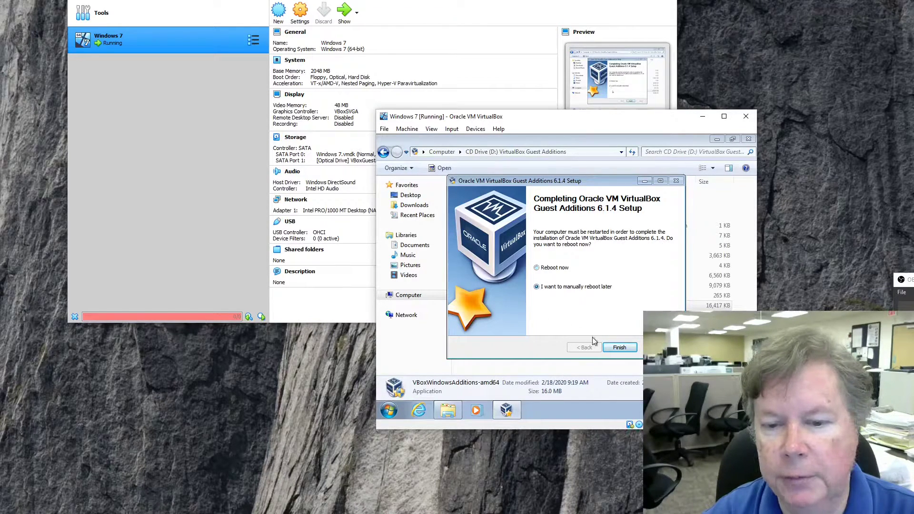
{"action": "left_click", "coordinate": [618, 348]}
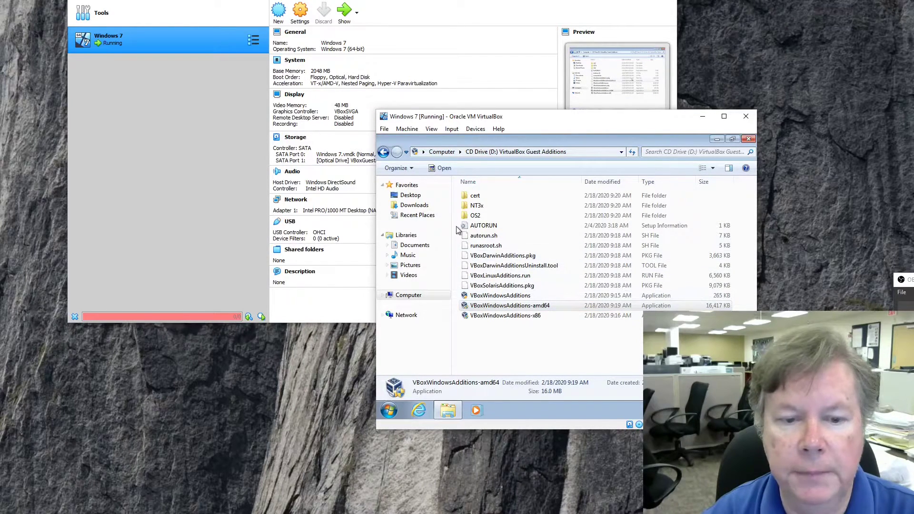
View the Local Disk (C:) folders under Computer, then close the Explorer window.
{"action": "left_click", "coordinate": [381, 295]}
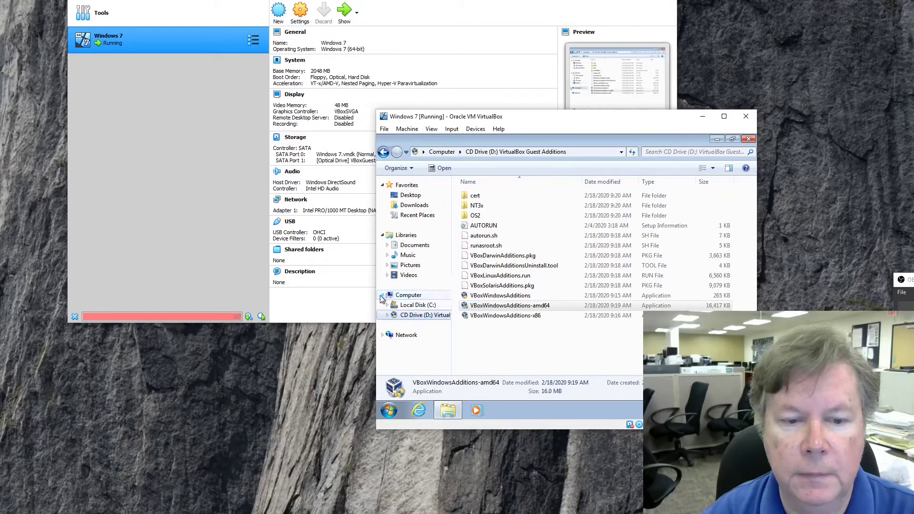
{"action": "left_click", "coordinate": [435, 305]}
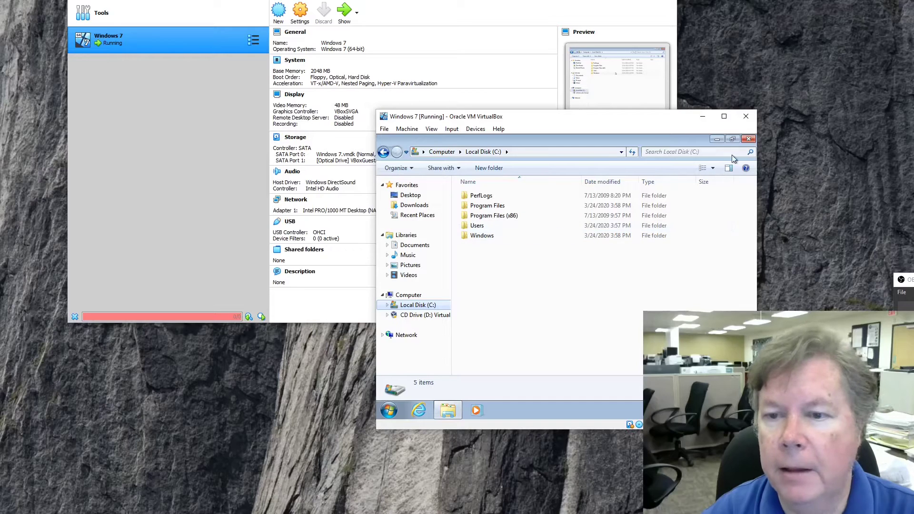
{"action": "left_click", "coordinate": [748, 139]}
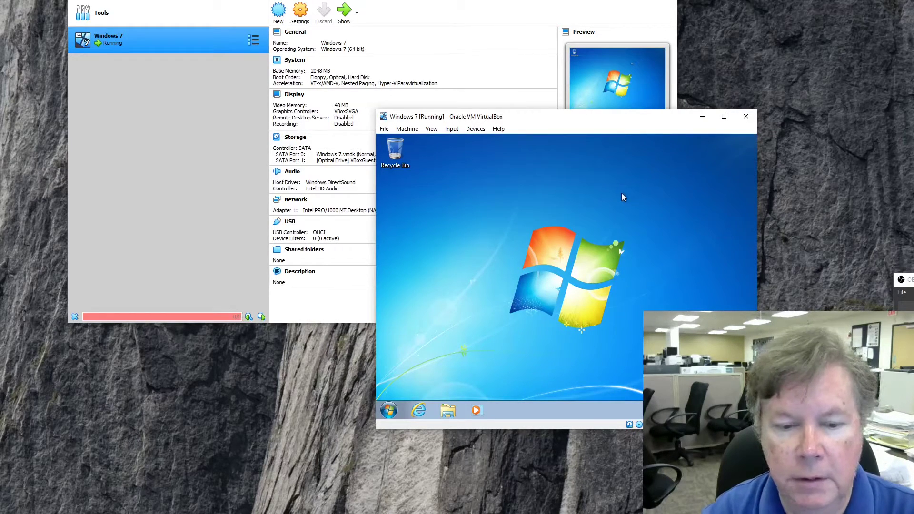
Open Control Panel from the Start menu and view its items as Large icons.
{"action": "left_click", "coordinate": [390, 411]}
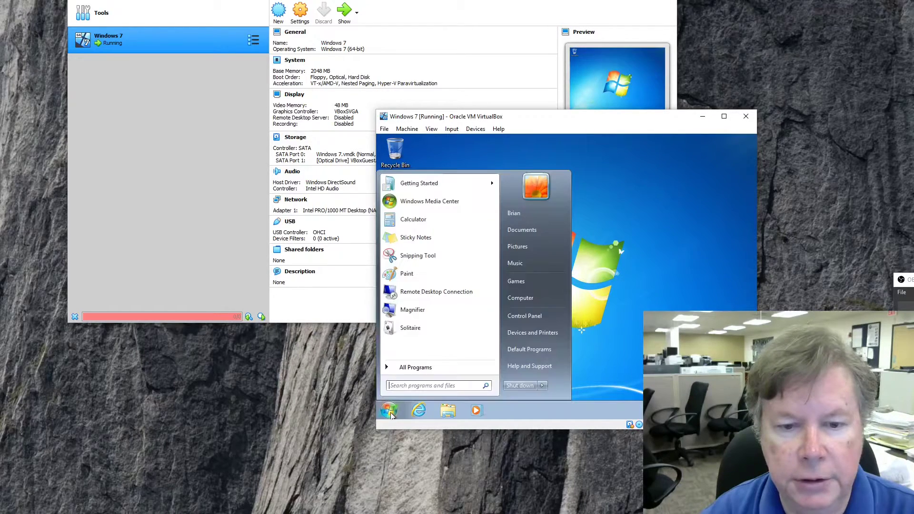
{"action": "left_click", "coordinate": [415, 368]}
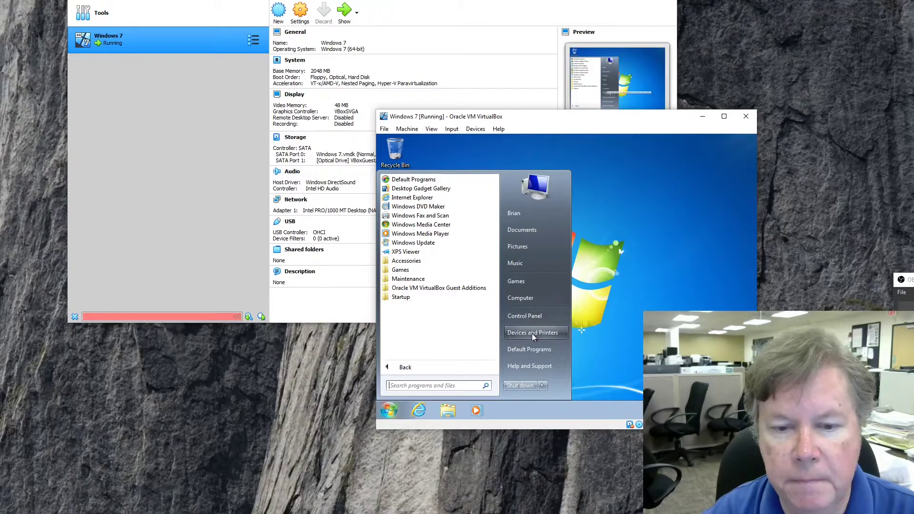
{"action": "left_click", "coordinate": [530, 317]}
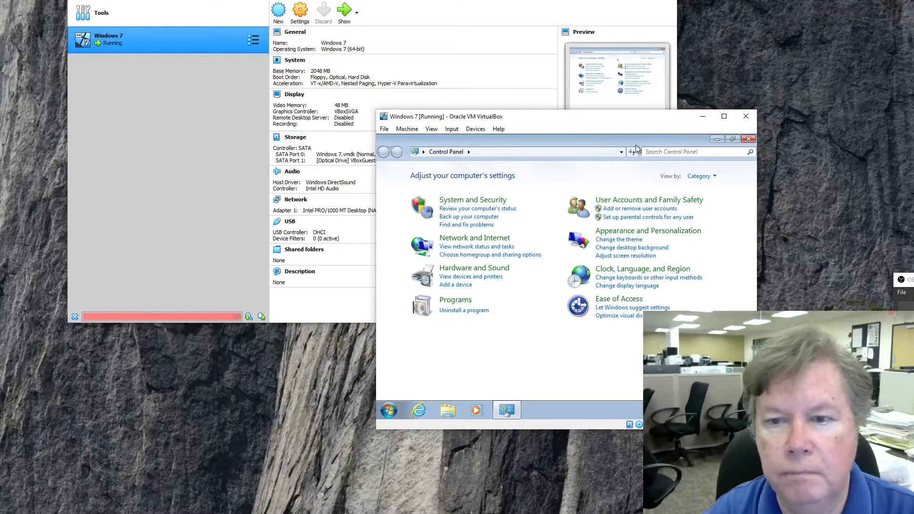
{"action": "left_click", "coordinate": [707, 176]}
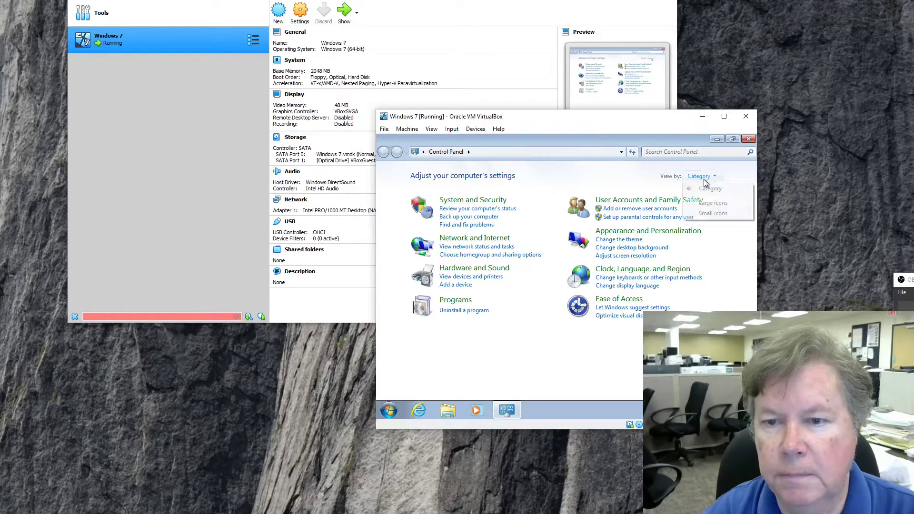
{"action": "left_click", "coordinate": [709, 203]}
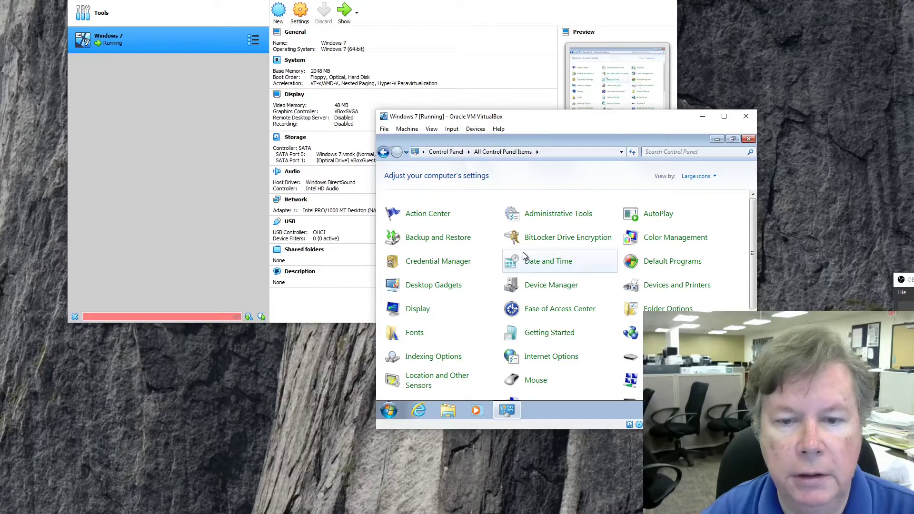
Launch Computer Management from the Administrative Tools folder.
{"action": "left_click", "coordinate": [559, 216]}
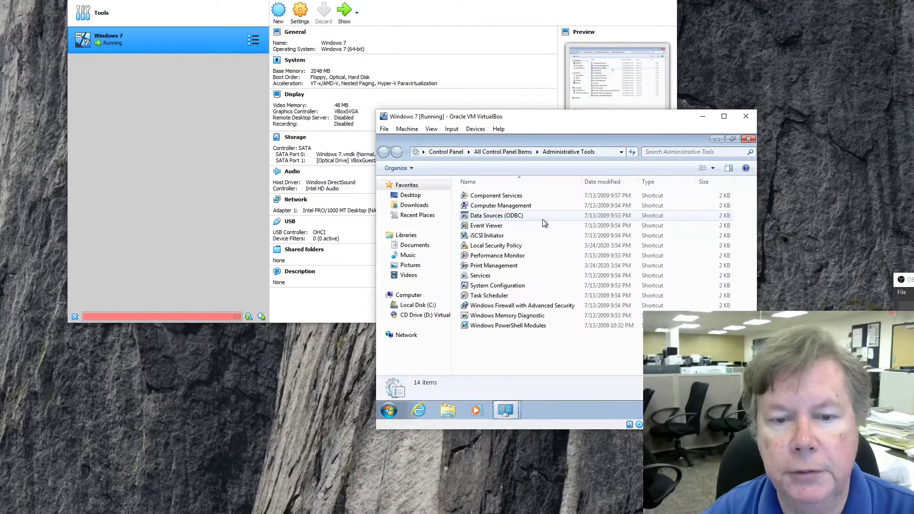
{"action": "left_click", "coordinate": [512, 209]}
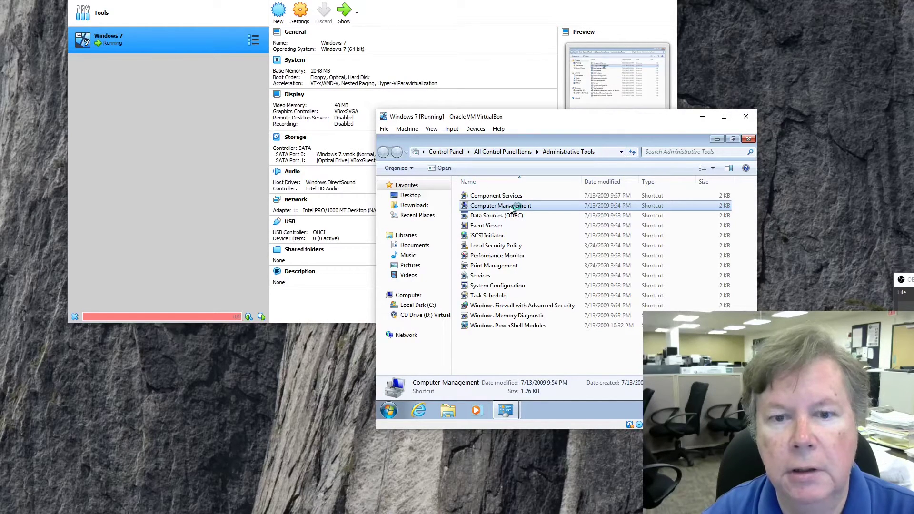
{"action": "double_click", "coordinate": [472, 207]}
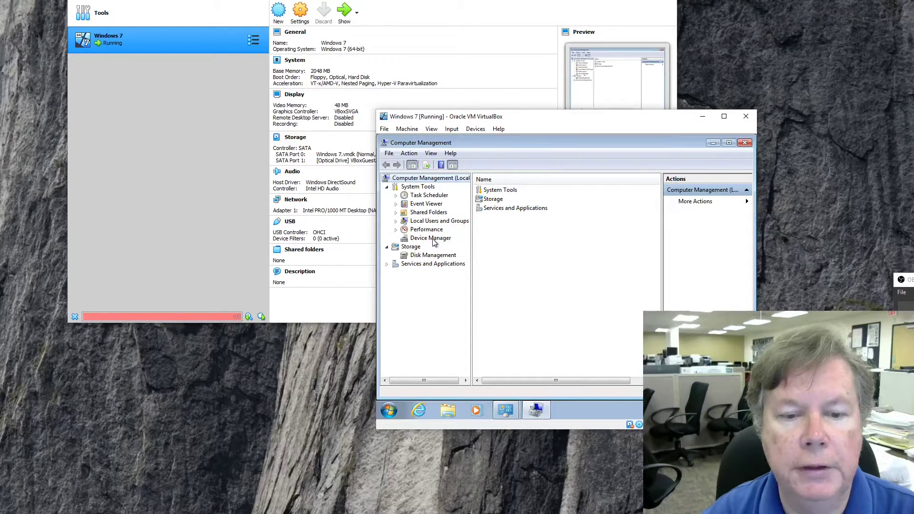
Inspect Device Manager's network, monitor, DVD, display and disk categories, then close Computer Management.
{"action": "left_click", "coordinate": [431, 238]}
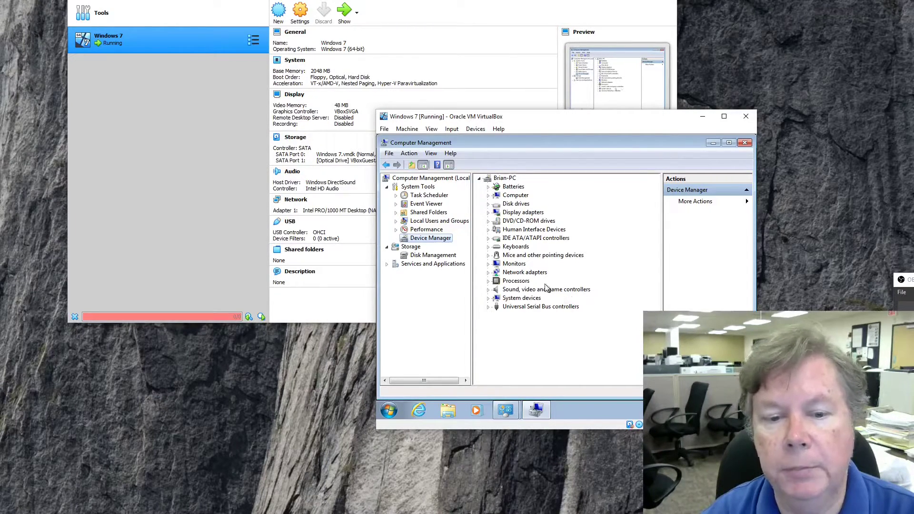
{"action": "left_click", "coordinate": [489, 273]}
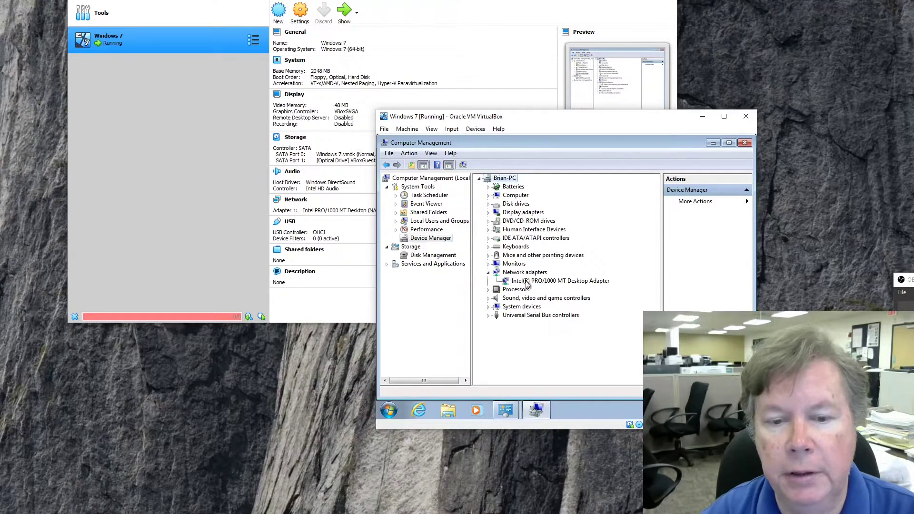
{"action": "left_click", "coordinate": [488, 265]}
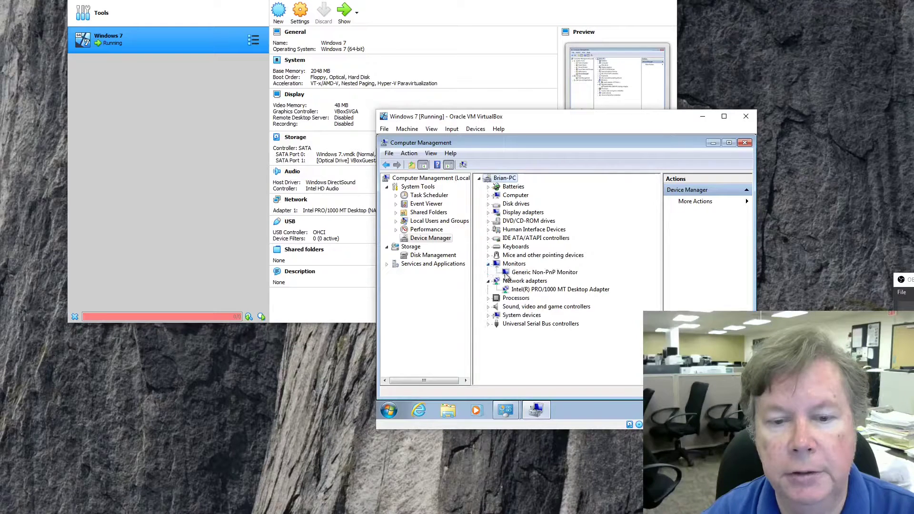
{"action": "left_click", "coordinate": [492, 225]}
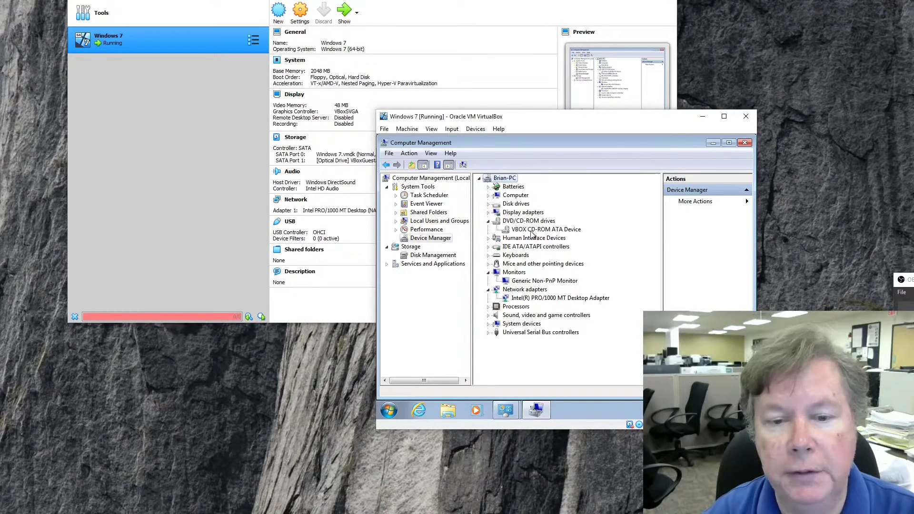
{"action": "left_click", "coordinate": [488, 212]}
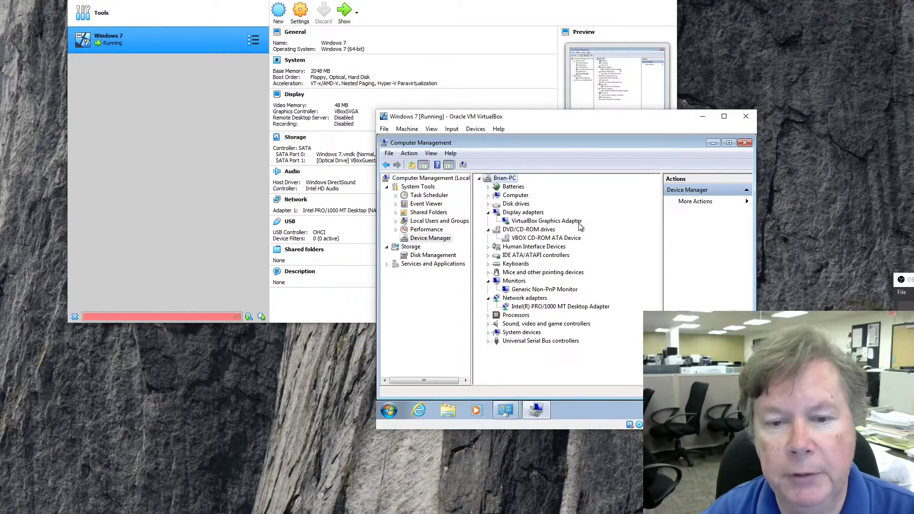
{"action": "left_click", "coordinate": [487, 204]}
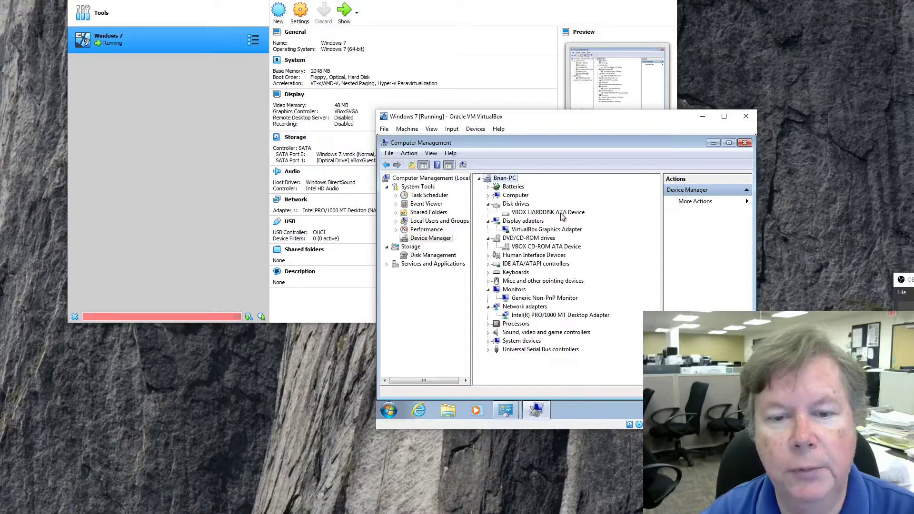
{"action": "left_click", "coordinate": [488, 196]}
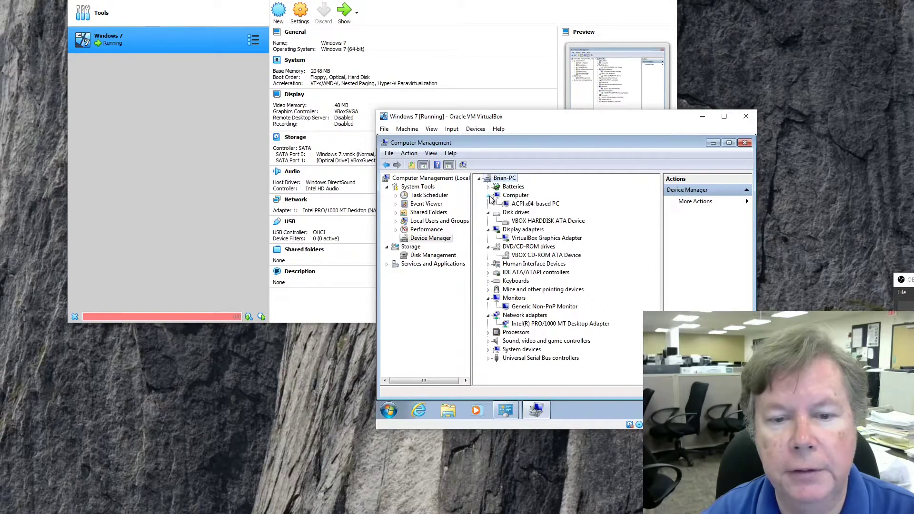
{"action": "left_click", "coordinate": [488, 196]}
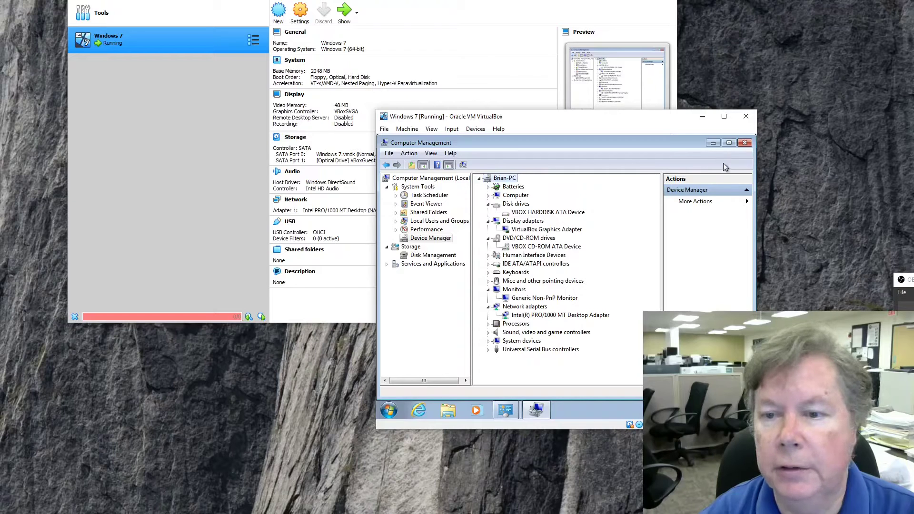
{"action": "left_click", "coordinate": [744, 143]}
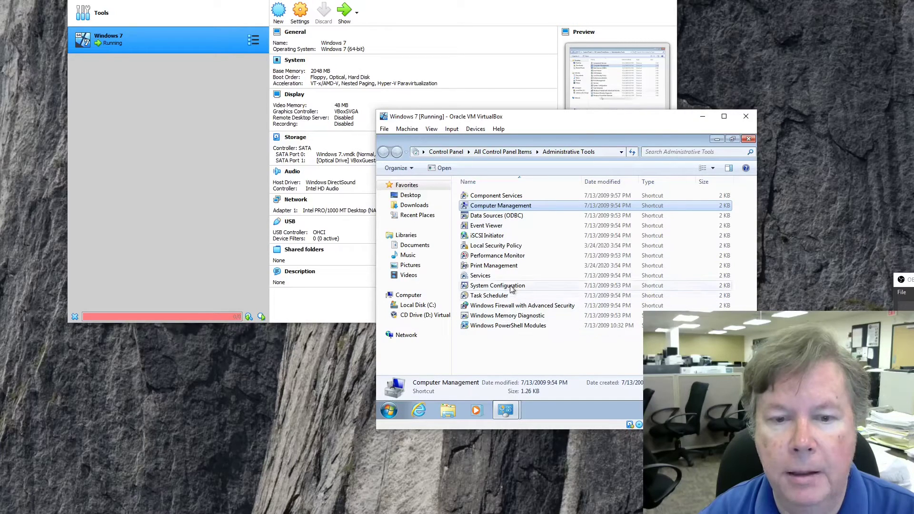
{"action": "double_click", "coordinate": [498, 227]}
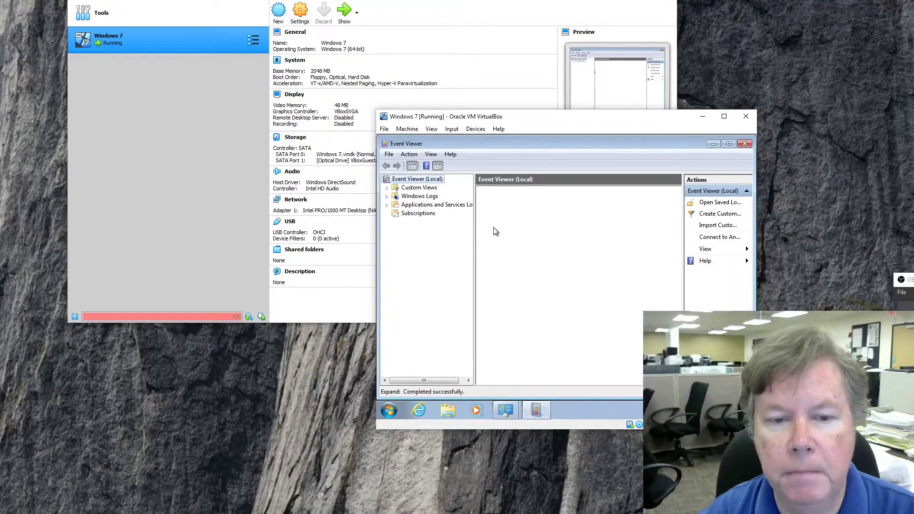
{"action": "left_click", "coordinate": [427, 197]}
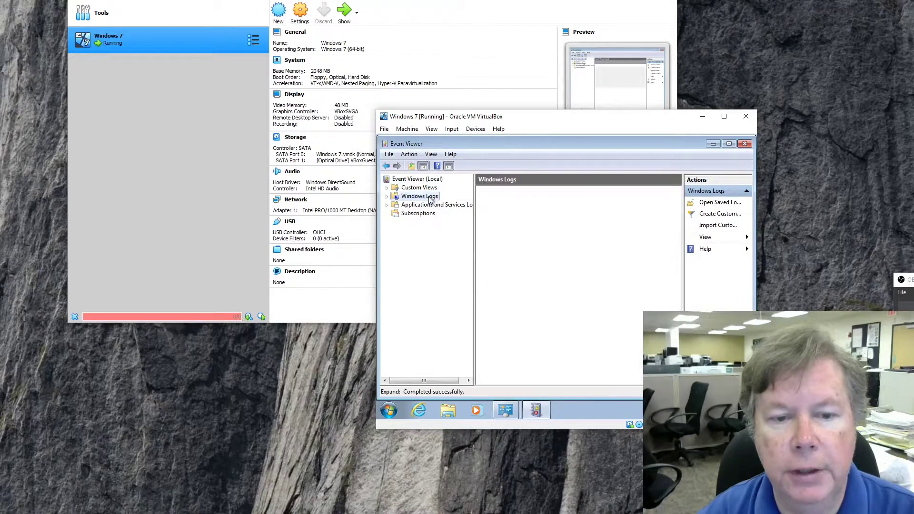
{"action": "left_click", "coordinate": [386, 197]}
{"action": "left_click", "coordinate": [423, 208]}
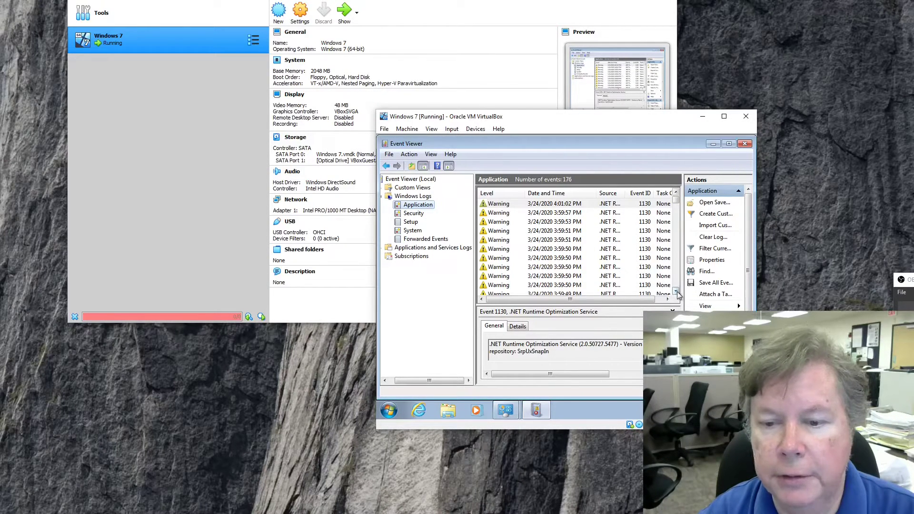
{"action": "scroll", "coordinate": [676, 292], "scroll_direction": "down", "scroll_amount": 3}
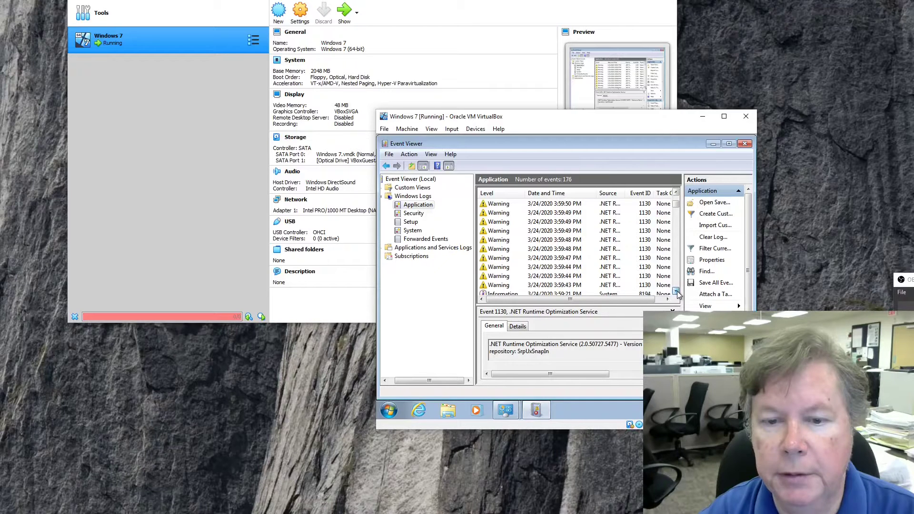
{"action": "scroll", "coordinate": [676, 292], "scroll_direction": "down", "scroll_amount": 1}
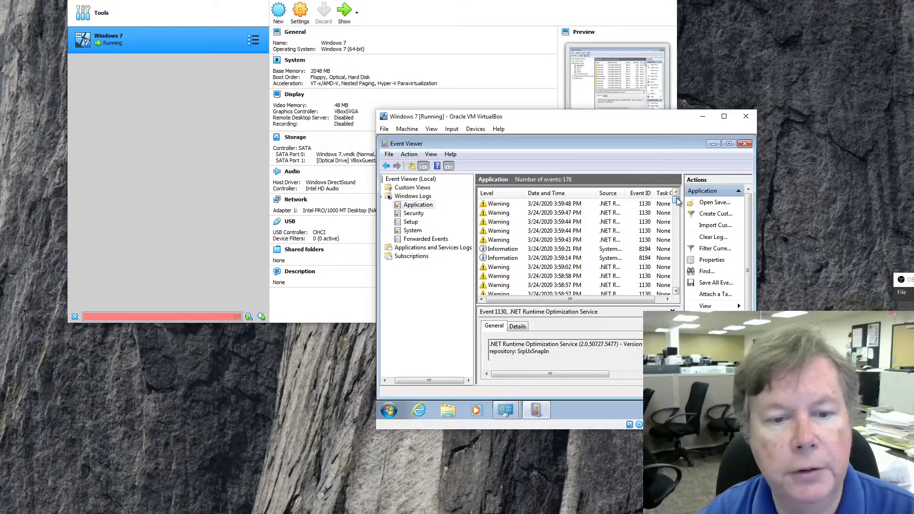
{"action": "left_click_drag", "start_coordinate": [677, 200], "coordinate": [677, 191]}
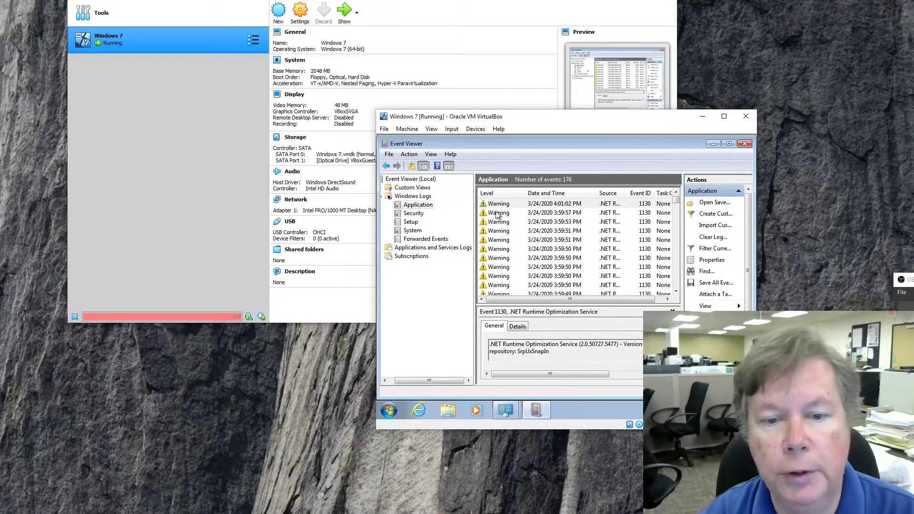
{"action": "left_click", "coordinate": [420, 214]}
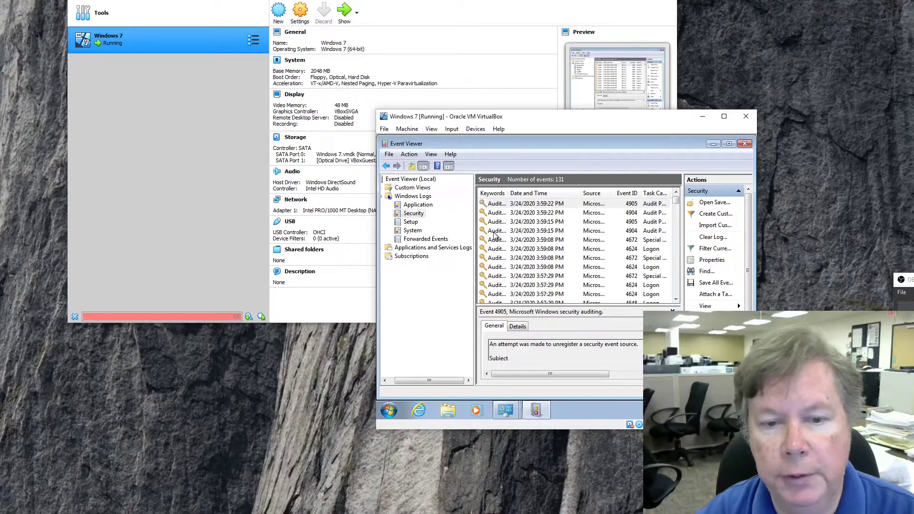
{"action": "left_click", "coordinate": [412, 223]}
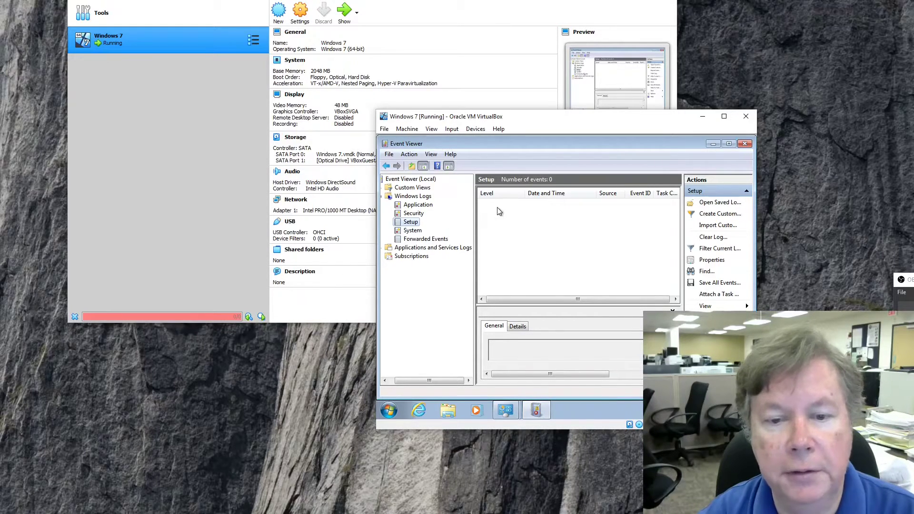
{"action": "left_click", "coordinate": [412, 231]}
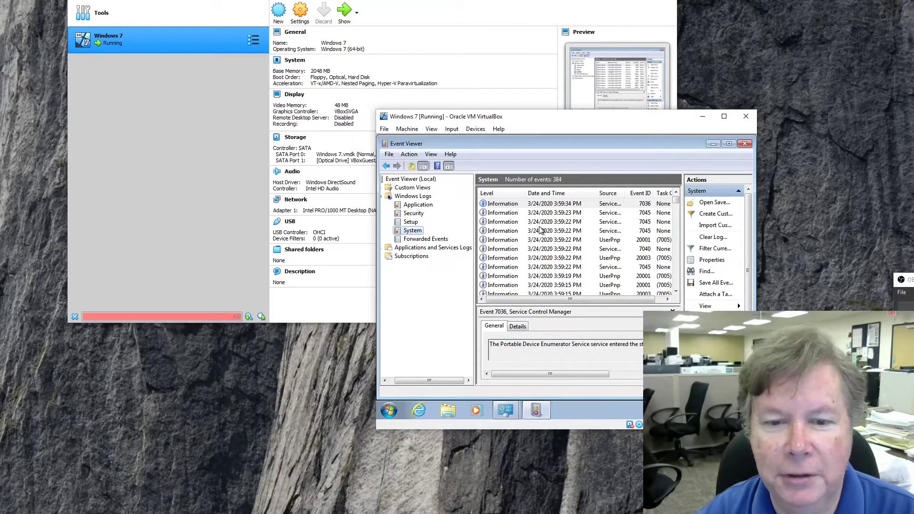
{"action": "left_click", "coordinate": [547, 240]}
{"action": "scroll", "coordinate": [546, 243], "scroll_direction": "down", "scroll_amount": 8}
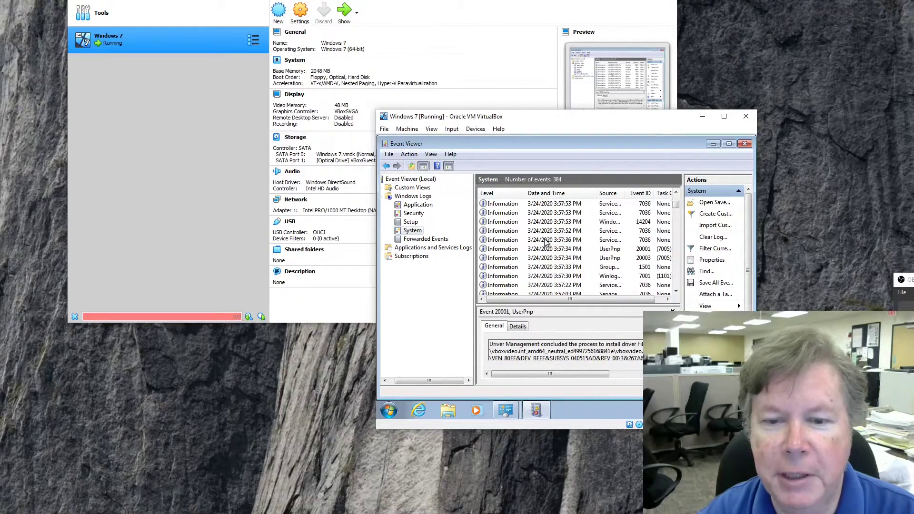
{"action": "scroll", "coordinate": [546, 243], "scroll_direction": "up", "scroll_amount": 1}
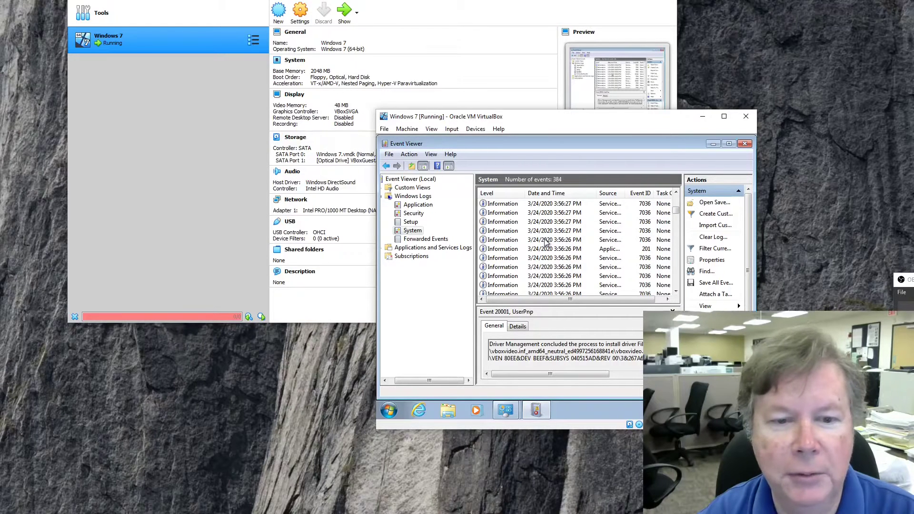
{"action": "scroll", "coordinate": [546, 242], "scroll_direction": "up", "scroll_amount": 7}
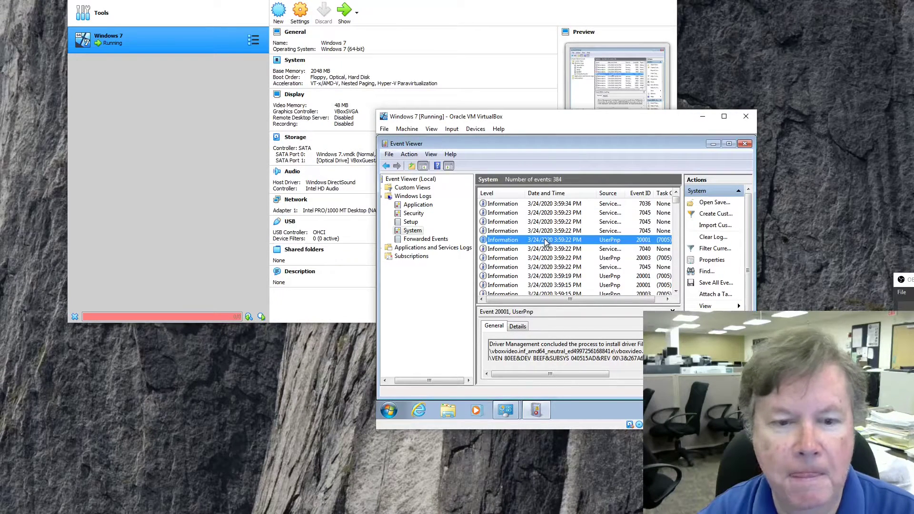
{"action": "left_click", "coordinate": [420, 206]}
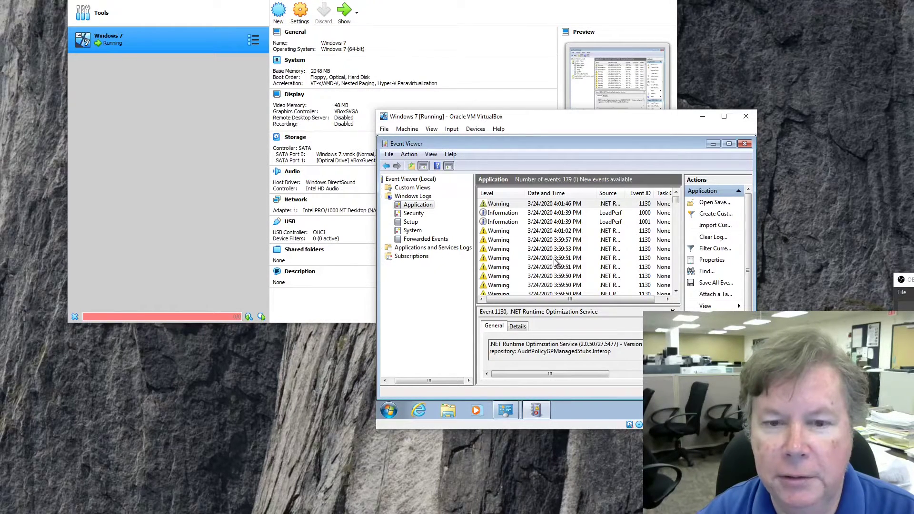
{"action": "double_click", "coordinate": [535, 205]}
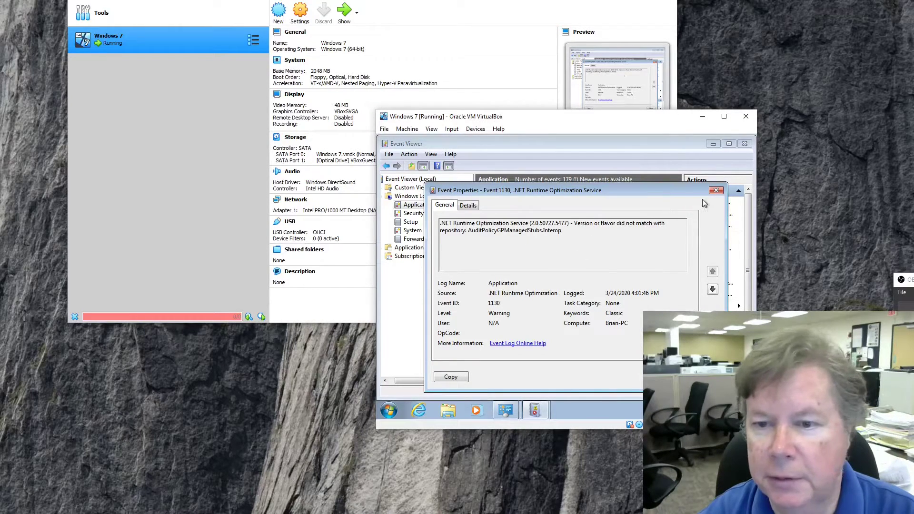
{"action": "left_click", "coordinate": [716, 190]}
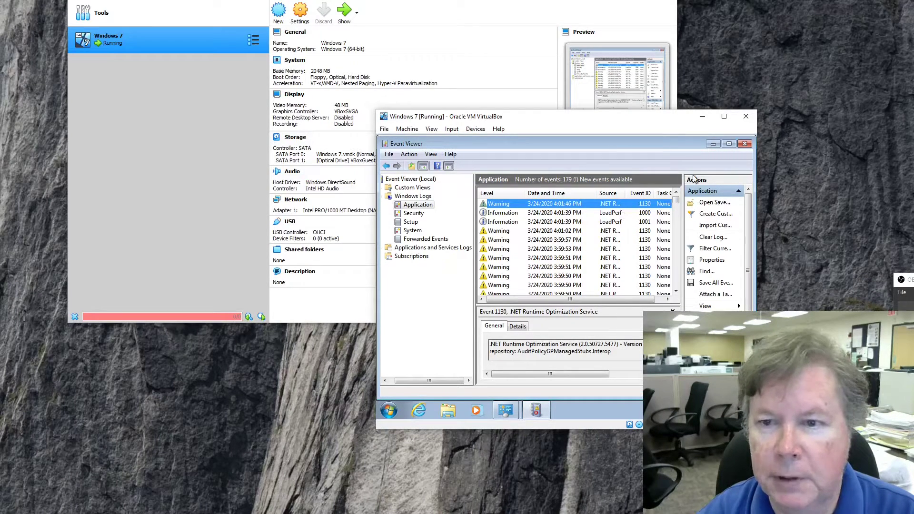
{"action": "left_click", "coordinate": [746, 145]}
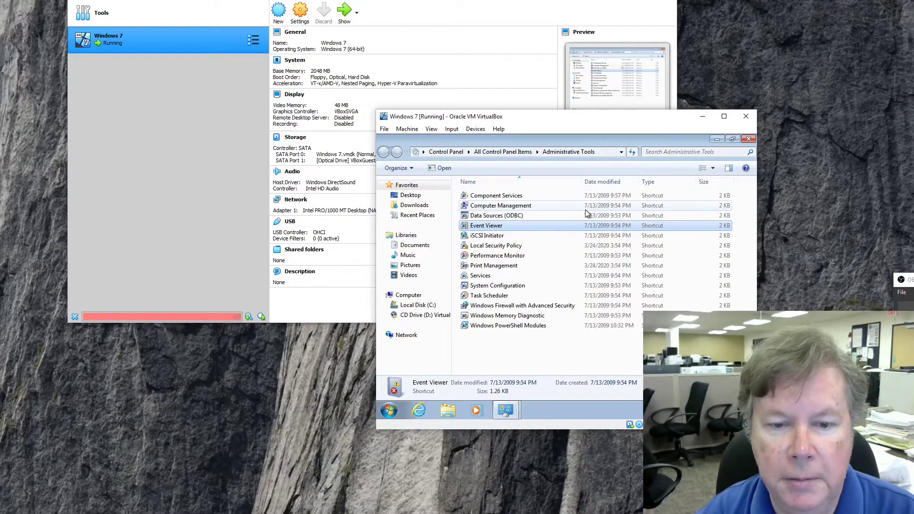
Launch Performance Monitor, show its live graph, and open the Add Counters dialog.
{"action": "double_click", "coordinate": [503, 256]}
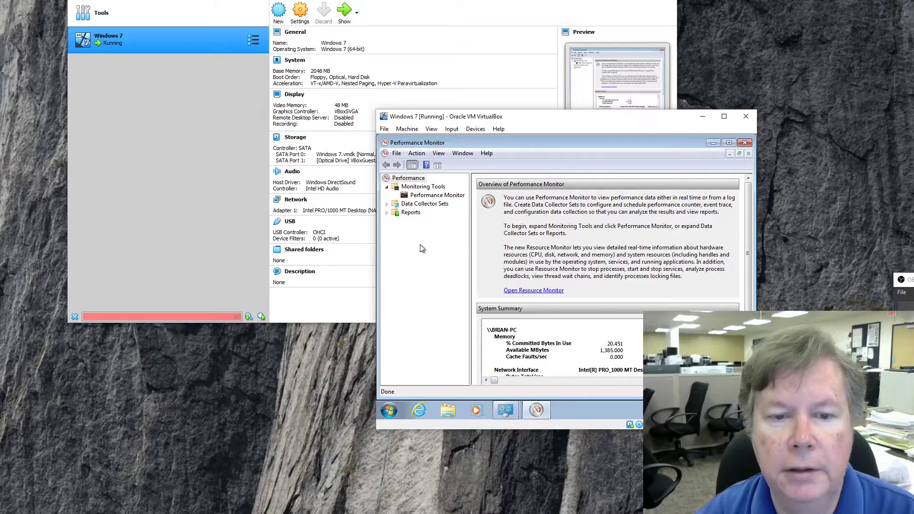
{"action": "left_click", "coordinate": [435, 198]}
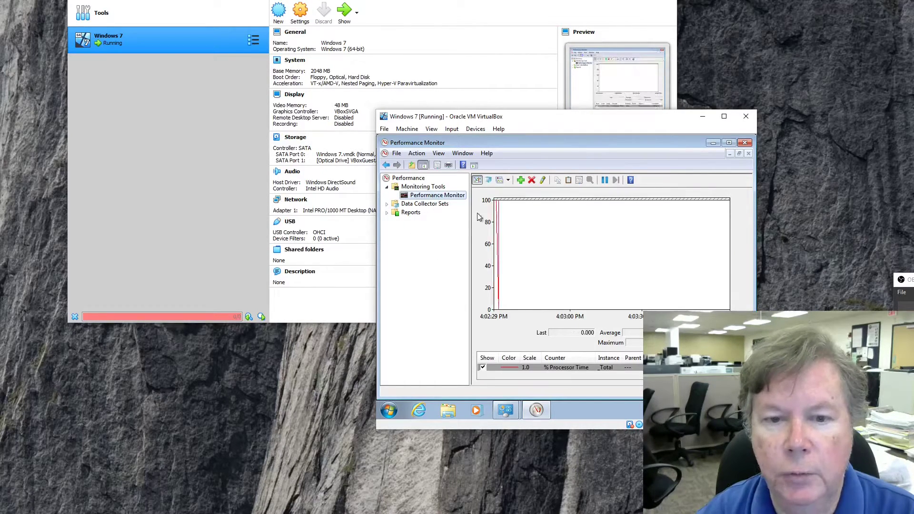
{"action": "left_click", "coordinate": [520, 180]}
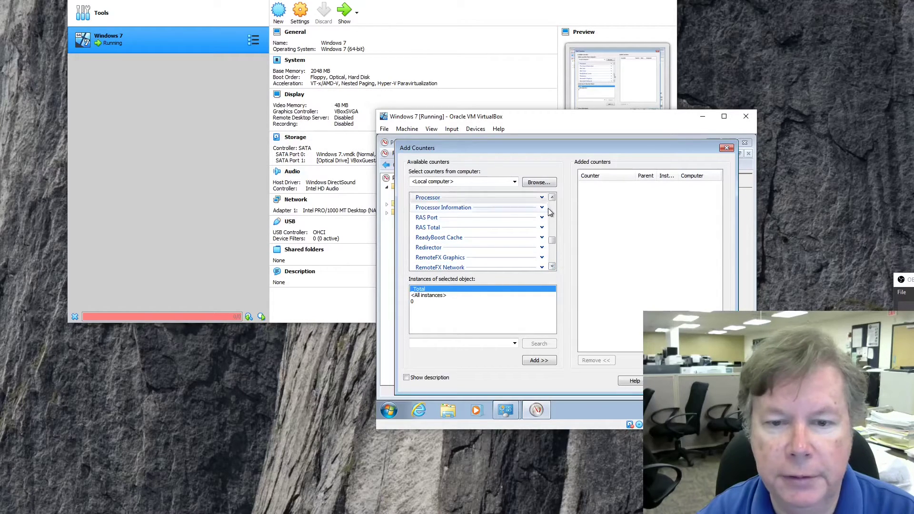
{"action": "left_click", "coordinate": [458, 212]}
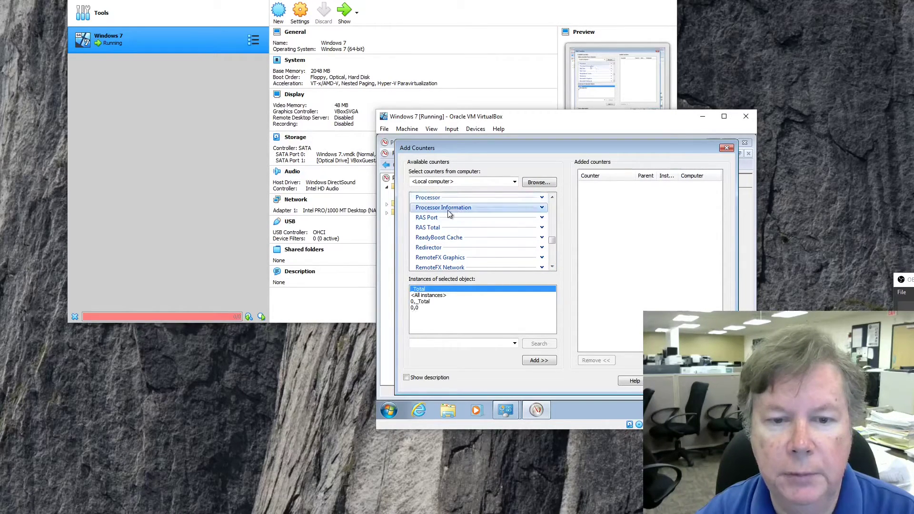
{"action": "left_click", "coordinate": [438, 210]}
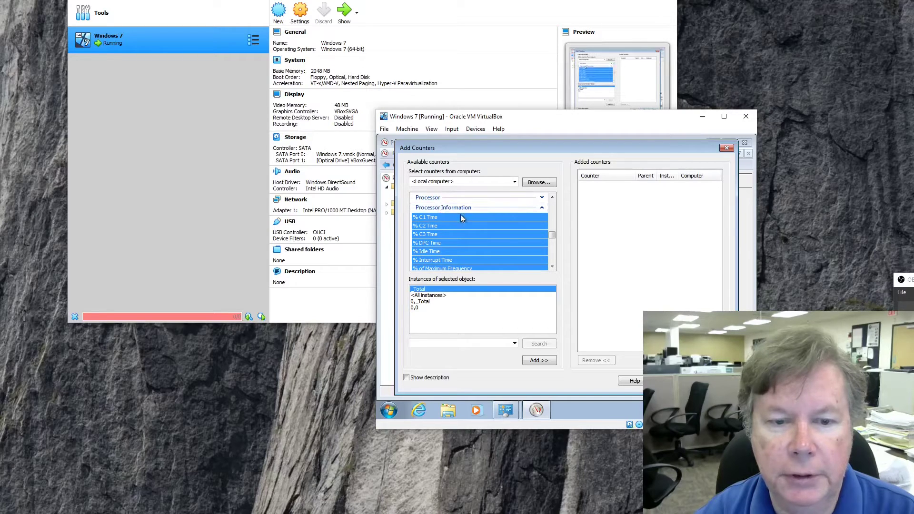
{"action": "left_click", "coordinate": [460, 216]}
{"action": "left_click", "coordinate": [551, 267]}
{"action": "left_click", "coordinate": [552, 266]}
{"action": "left_click", "coordinate": [552, 267]}
{"action": "left_click", "coordinate": [551, 267]}
{"action": "left_click", "coordinate": [552, 266]}
{"action": "left_click", "coordinate": [551, 266]}
{"action": "left_click", "coordinate": [552, 267]}
{"action": "left_click", "coordinate": [551, 267]}
{"action": "left_click", "coordinate": [551, 266]}
{"action": "left_click", "coordinate": [551, 266]}
{"action": "left_click", "coordinate": [551, 267]}
{"action": "left_click", "coordinate": [552, 266]}
{"action": "left_click", "coordinate": [552, 266]}
{"action": "left_click", "coordinate": [552, 267]}
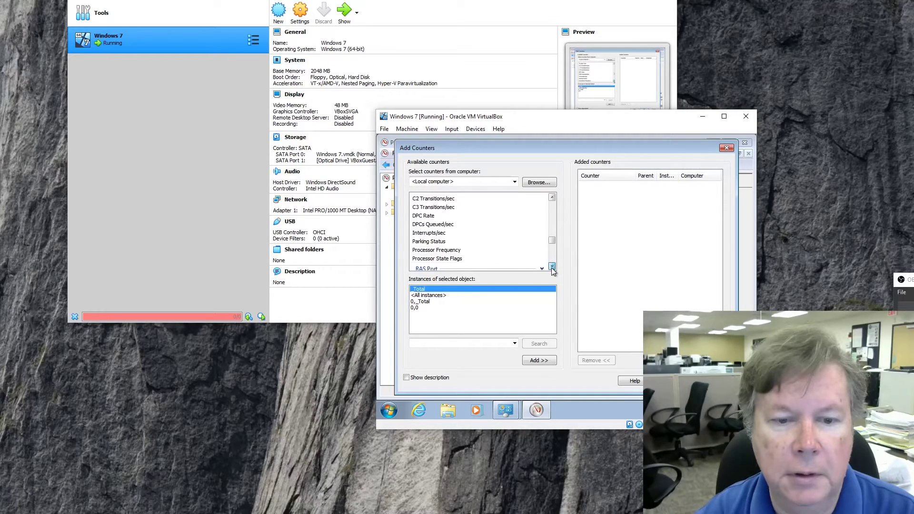
{"action": "left_click", "coordinate": [552, 266]}
{"action": "left_click", "coordinate": [551, 266]}
{"action": "left_click", "coordinate": [551, 266]}
{"action": "left_click", "coordinate": [552, 267]}
{"action": "left_click", "coordinate": [551, 266]}
{"action": "left_click", "coordinate": [552, 266]}
{"action": "left_click", "coordinate": [551, 267]}
{"action": "left_click", "coordinate": [552, 267]}
{"action": "left_click", "coordinate": [551, 266]}
{"action": "left_click", "coordinate": [551, 266]}
{"action": "left_click", "coordinate": [552, 266]}
{"action": "left_click", "coordinate": [552, 266]}
{"action": "left_click", "coordinate": [551, 266]}
{"action": "left_click", "coordinate": [552, 267]}
{"action": "left_click", "coordinate": [551, 267]}
{"action": "left_click", "coordinate": [551, 266]}
{"action": "left_click", "coordinate": [551, 266]}
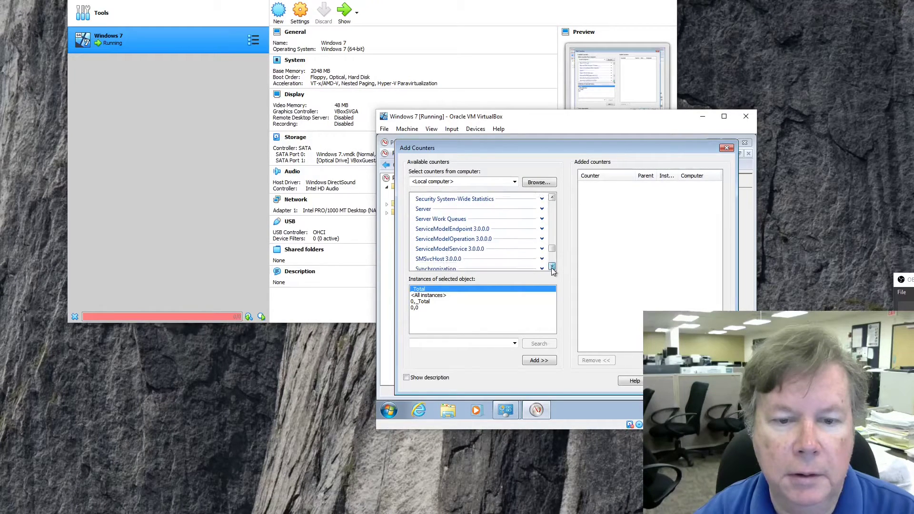
{"action": "left_click_drag", "start_coordinate": [552, 249], "coordinate": [554, 204]}
{"action": "left_click", "coordinate": [551, 267]}
{"action": "left_click", "coordinate": [551, 266]}
{"action": "left_click", "coordinate": [551, 267]}
{"action": "left_click", "coordinate": [551, 266]}
{"action": "left_click", "coordinate": [552, 267]}
{"action": "left_click", "coordinate": [552, 267]}
{"action": "left_click", "coordinate": [551, 267]}
{"action": "left_click", "coordinate": [551, 267]}
{"action": "left_click", "coordinate": [552, 267]}
{"action": "left_click", "coordinate": [552, 266]}
{"action": "left_click", "coordinate": [552, 267]}
{"action": "left_click", "coordinate": [552, 267]}
{"action": "left_click", "coordinate": [551, 266]}
{"action": "left_click", "coordinate": [552, 267]}
{"action": "left_click", "coordinate": [551, 266]}
{"action": "left_click", "coordinate": [552, 267]}
{"action": "left_click", "coordinate": [552, 266]}
{"action": "left_click", "coordinate": [552, 266]}
{"action": "left_click", "coordinate": [552, 266]}
{"action": "left_click", "coordinate": [552, 266]}
{"action": "left_click", "coordinate": [551, 267]}
{"action": "left_click", "coordinate": [551, 266]}
{"action": "left_click", "coordinate": [552, 266]}
{"action": "left_click", "coordinate": [551, 266]}
{"action": "left_click", "coordinate": [551, 266]}
{"action": "left_click", "coordinate": [552, 266]}
{"action": "left_click", "coordinate": [551, 267]}
{"action": "left_click", "coordinate": [551, 267]}
{"action": "left_click", "coordinate": [551, 267]}
{"action": "left_click", "coordinate": [552, 267]}
{"action": "left_click", "coordinate": [552, 266]}
{"action": "left_click", "coordinate": [552, 267]}
{"action": "left_click", "coordinate": [552, 267]}
{"action": "left_click", "coordinate": [552, 267]}
{"action": "left_click", "coordinate": [551, 267]}
{"action": "left_click", "coordinate": [552, 267]}
{"action": "left_click", "coordinate": [551, 266]}
{"action": "left_click", "coordinate": [552, 267]}
{"action": "left_click", "coordinate": [551, 266]}
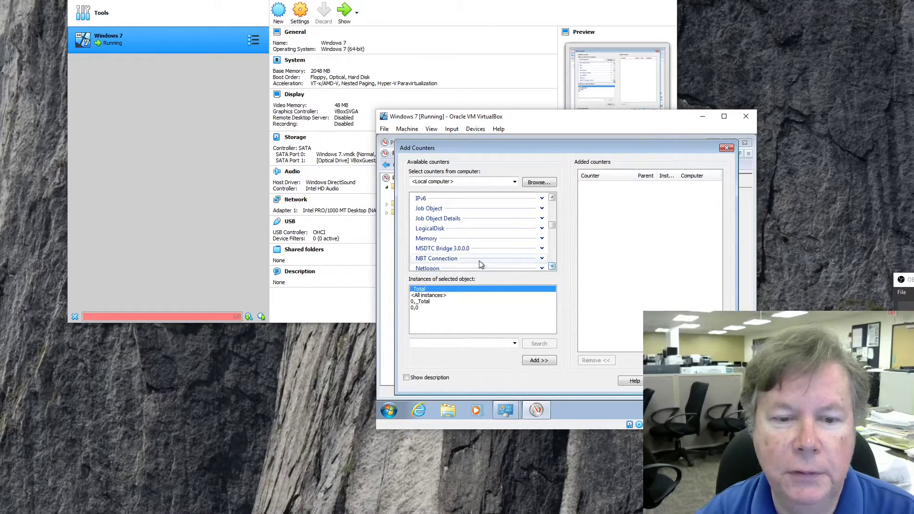
Expand the Memory counter category and scroll through its counters.
{"action": "left_click", "coordinate": [431, 240]}
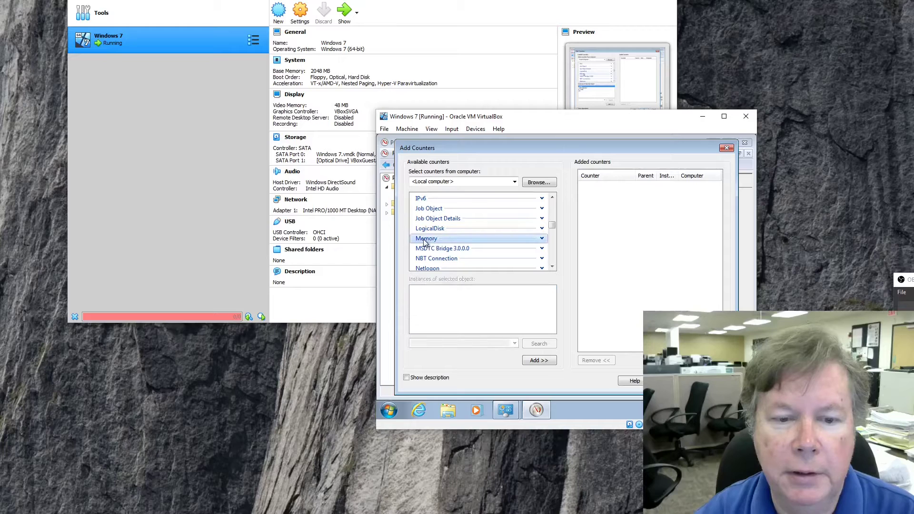
{"action": "left_click", "coordinate": [542, 238]}
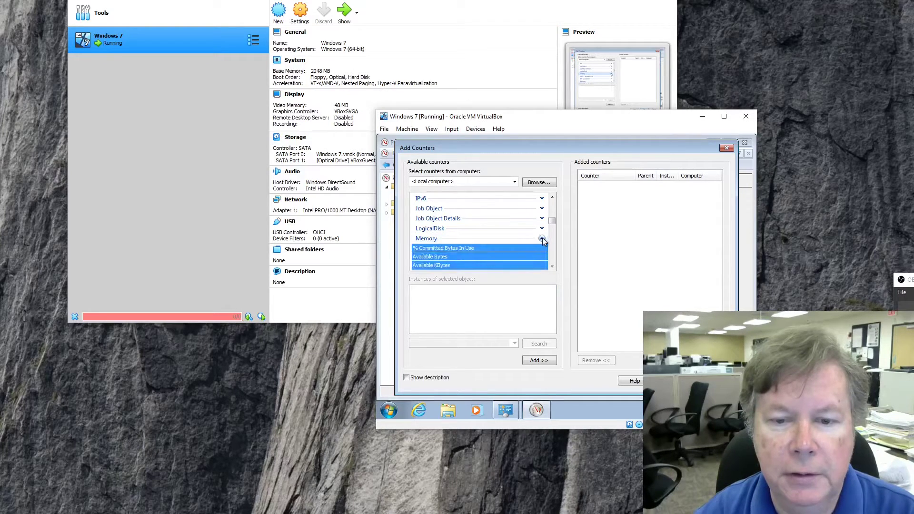
{"action": "left_click", "coordinate": [552, 266]}
{"action": "left_click", "coordinate": [552, 267]}
{"action": "left_click", "coordinate": [552, 266]}
{"action": "left_click", "coordinate": [552, 267]}
{"action": "left_click", "coordinate": [551, 266]}
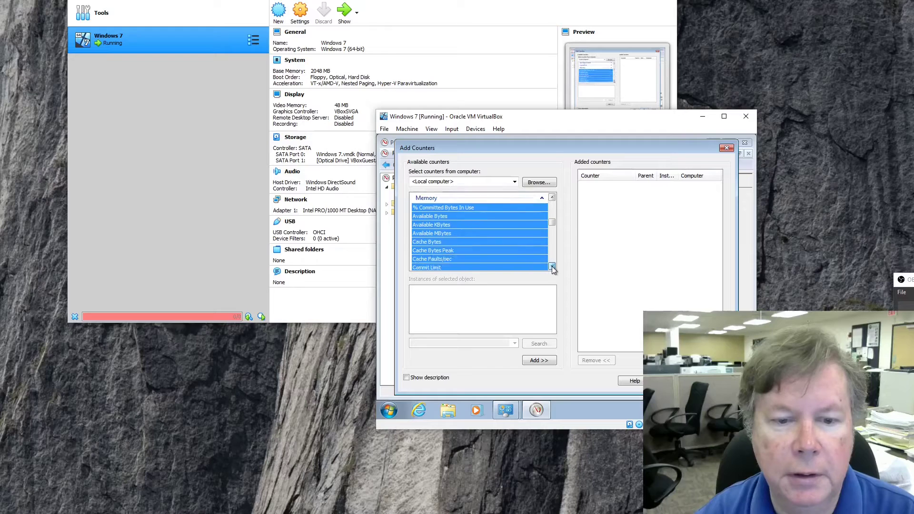
{"action": "left_click", "coordinate": [552, 266]}
{"action": "left_click", "coordinate": [551, 267]}
{"action": "left_click", "coordinate": [552, 266]}
{"action": "left_click", "coordinate": [552, 267]}
{"action": "left_click", "coordinate": [552, 266]}
{"action": "left_click", "coordinate": [552, 266]}
{"action": "left_click", "coordinate": [552, 267]}
{"action": "left_click", "coordinate": [552, 266]}
{"action": "left_click", "coordinate": [552, 267]}
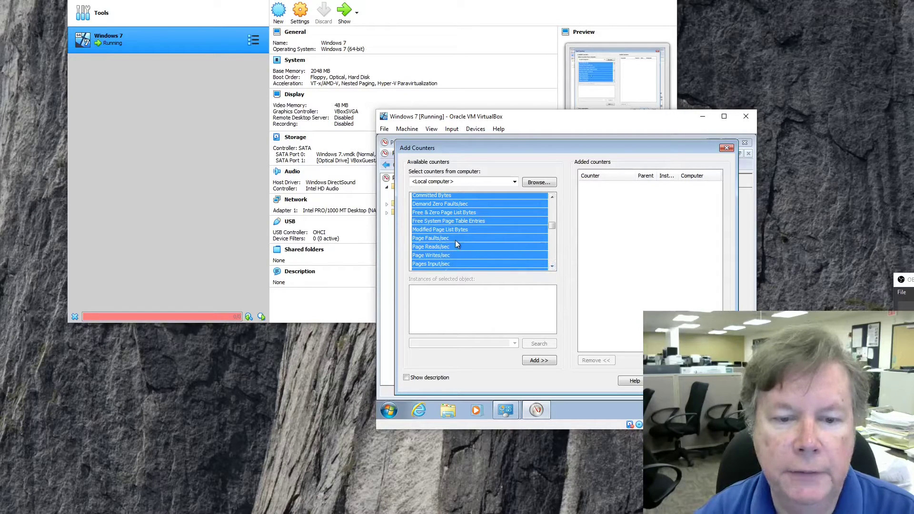
Select Page Faults/sec, browse the remaining Memory counters, and close Add Counters without adding any.
{"action": "left_click", "coordinate": [442, 240]}
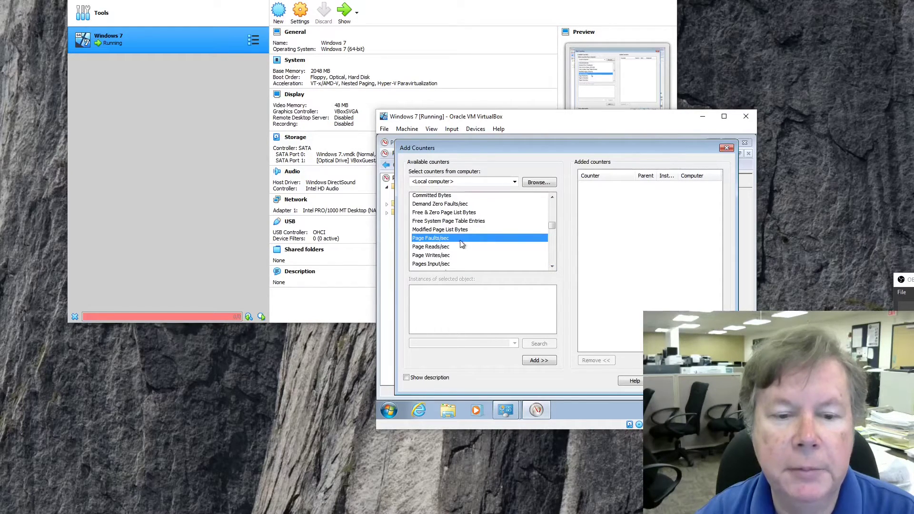
{"action": "left_click", "coordinate": [552, 267]}
{"action": "left_click", "coordinate": [552, 266]}
{"action": "left_click", "coordinate": [552, 266]}
{"action": "left_click", "coordinate": [552, 266]}
{"action": "left_click", "coordinate": [551, 266]}
{"action": "left_click", "coordinate": [552, 266]}
{"action": "left_click", "coordinate": [552, 266]}
{"action": "left_click", "coordinate": [552, 266]}
{"action": "left_click", "coordinate": [552, 266]}
{"action": "left_click", "coordinate": [552, 266]}
{"action": "left_click", "coordinate": [552, 266]}
{"action": "left_click", "coordinate": [552, 266]}
{"action": "left_click", "coordinate": [552, 266]}
{"action": "left_click", "coordinate": [552, 267]}
{"action": "left_click", "coordinate": [552, 266]}
{"action": "left_click", "coordinate": [552, 267]}
{"action": "left_click", "coordinate": [552, 267]}
{"action": "left_click", "coordinate": [552, 267]}
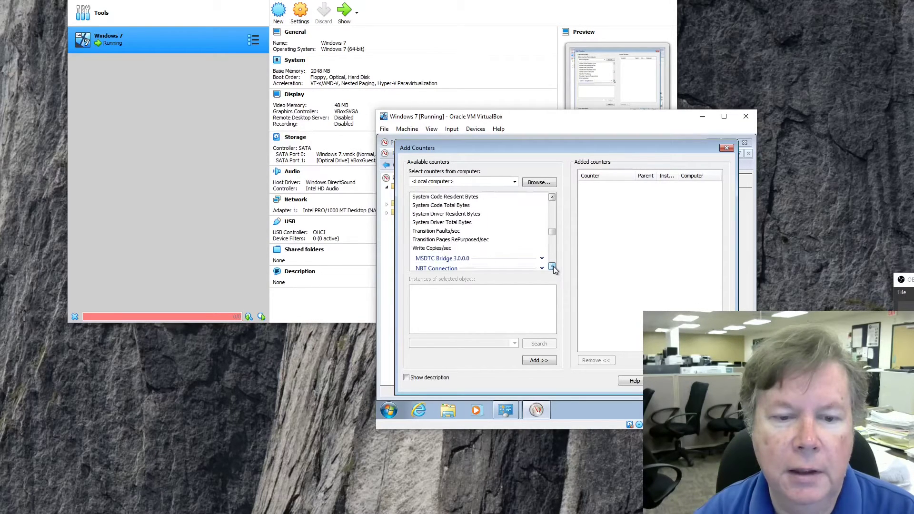
{"action": "left_click", "coordinate": [552, 267]}
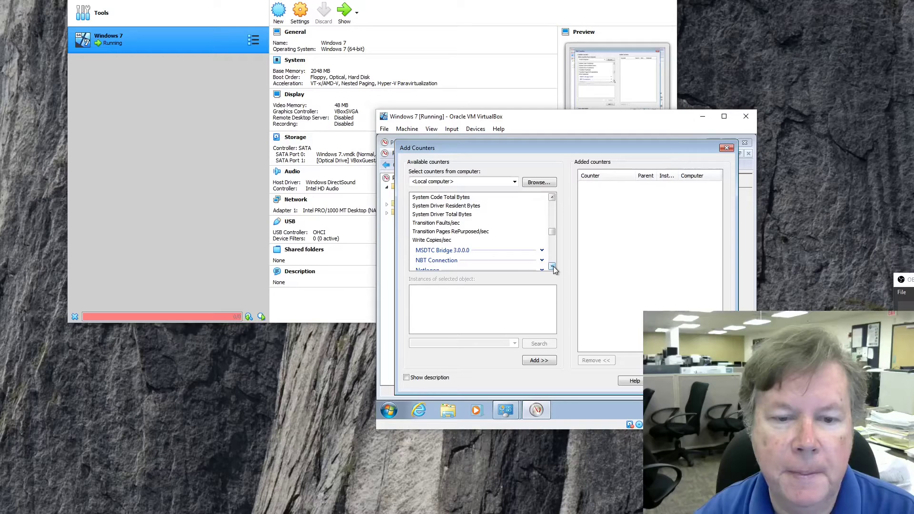
{"action": "left_click", "coordinate": [552, 267]}
{"action": "left_click", "coordinate": [552, 267]}
{"action": "left_click", "coordinate": [552, 266]}
{"action": "left_click", "coordinate": [552, 266]}
{"action": "left_click", "coordinate": [552, 266]}
{"action": "left_click", "coordinate": [552, 267]}
{"action": "left_click", "coordinate": [552, 267]}
{"action": "left_click", "coordinate": [552, 266]}
{"action": "left_click", "coordinate": [552, 267]}
{"action": "left_click", "coordinate": [552, 266]}
{"action": "left_click", "coordinate": [552, 266]}
{"action": "left_click", "coordinate": [552, 267]}
{"action": "left_click", "coordinate": [552, 266]}
{"action": "left_click", "coordinate": [552, 266]}
{"action": "left_click", "coordinate": [552, 266]}
{"action": "left_click", "coordinate": [552, 267]}
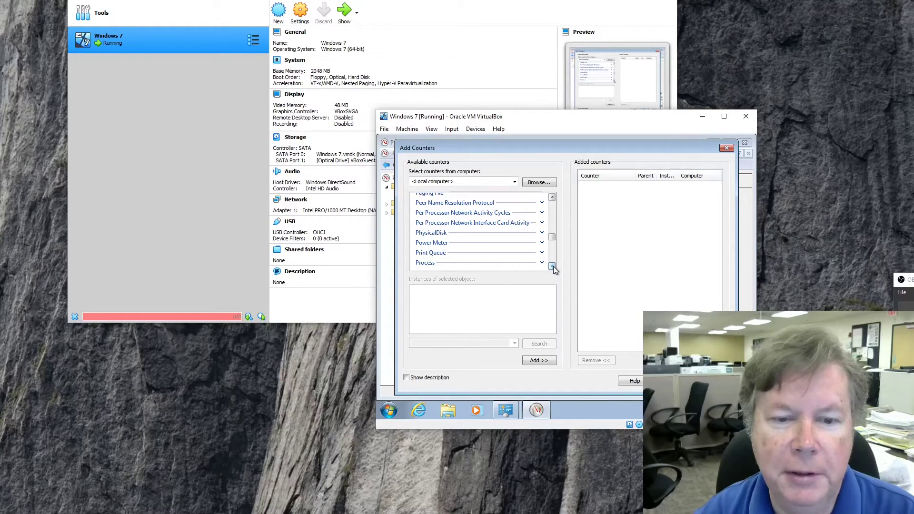
{"action": "left_click", "coordinate": [551, 266]}
{"action": "left_click", "coordinate": [552, 267]}
{"action": "left_click", "coordinate": [551, 267]}
{"action": "left_click", "coordinate": [552, 267]}
{"action": "left_click", "coordinate": [552, 267]}
{"action": "left_click", "coordinate": [552, 266]}
{"action": "left_click", "coordinate": [552, 266]}
{"action": "left_click", "coordinate": [552, 267]}
{"action": "left_click", "coordinate": [552, 266]}
{"action": "left_click", "coordinate": [552, 266]}
{"action": "left_click", "coordinate": [552, 266]}
{"action": "left_click", "coordinate": [552, 267]}
{"action": "left_click", "coordinate": [552, 266]}
{"action": "left_click", "coordinate": [552, 266]}
{"action": "left_click", "coordinate": [552, 267]}
{"action": "left_click", "coordinate": [552, 266]}
{"action": "left_click", "coordinate": [552, 267]}
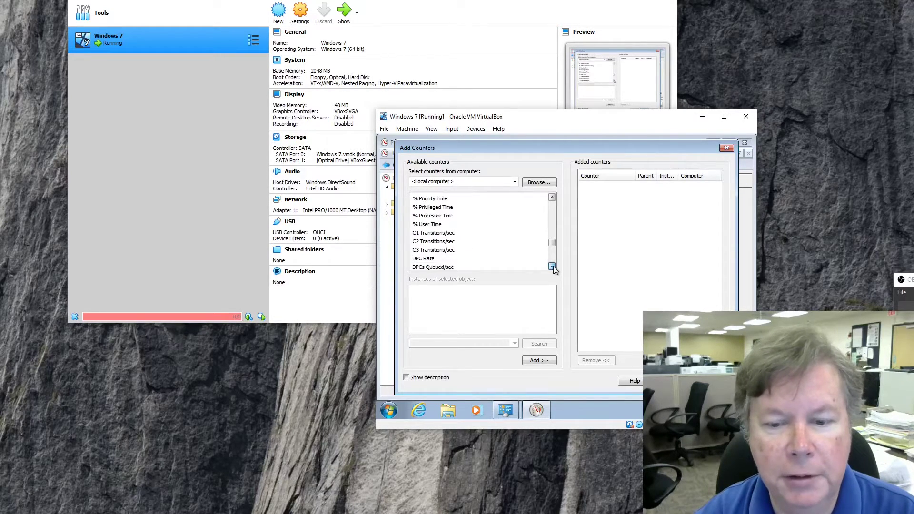
{"action": "left_click", "coordinate": [712, 380]}
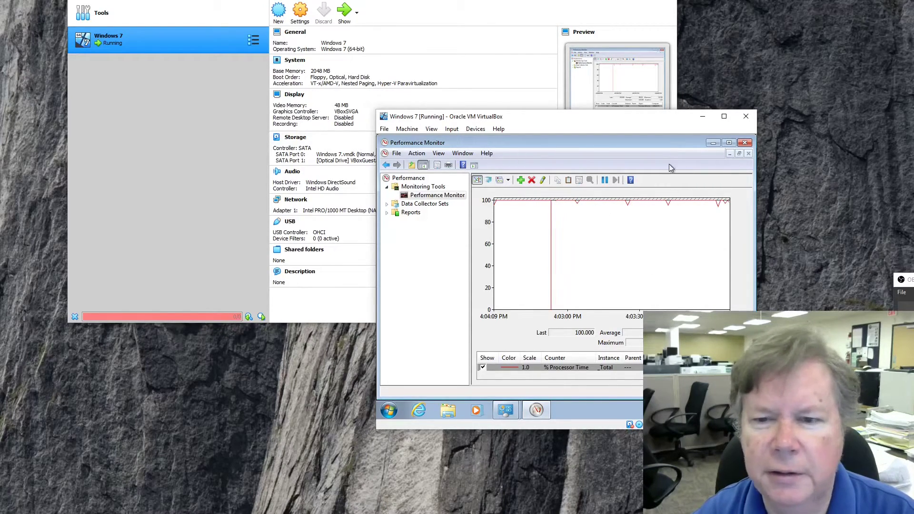
Close Performance Monitor and open System Configuration at its Boot settings.
{"action": "left_click", "coordinate": [746, 144]}
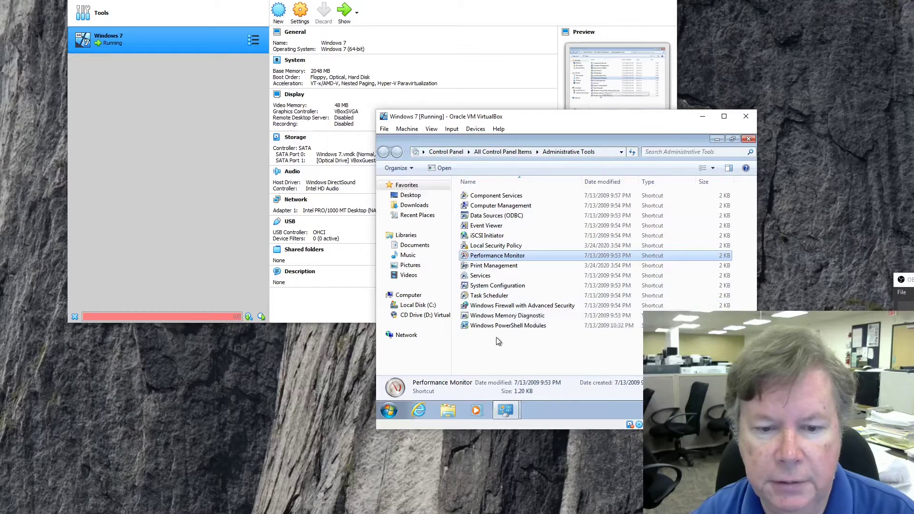
{"action": "double_click", "coordinate": [485, 286]}
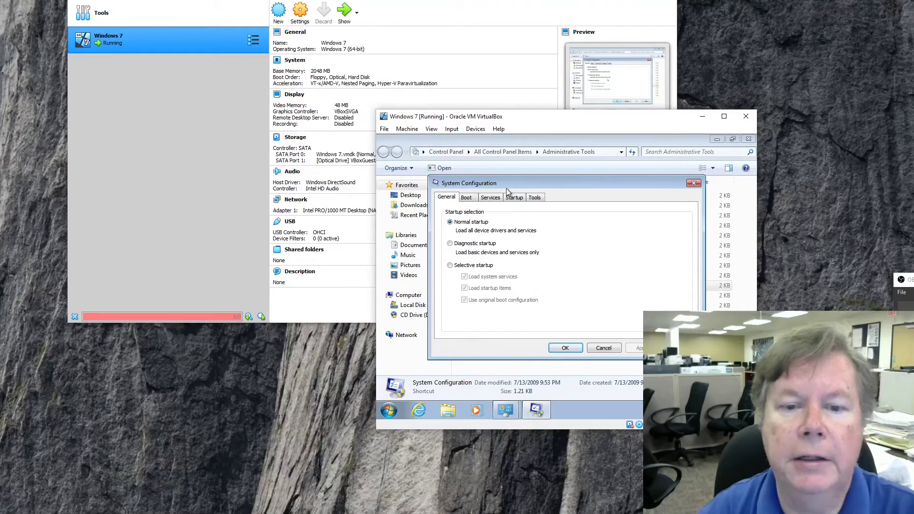
{"action": "left_click_drag", "start_coordinate": [520, 184], "coordinate": [522, 169]}
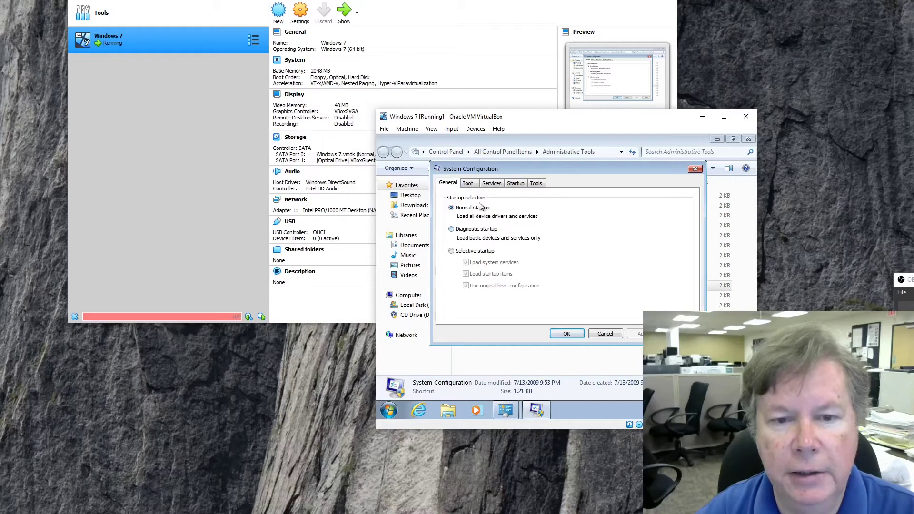
{"action": "left_click", "coordinate": [471, 186]}
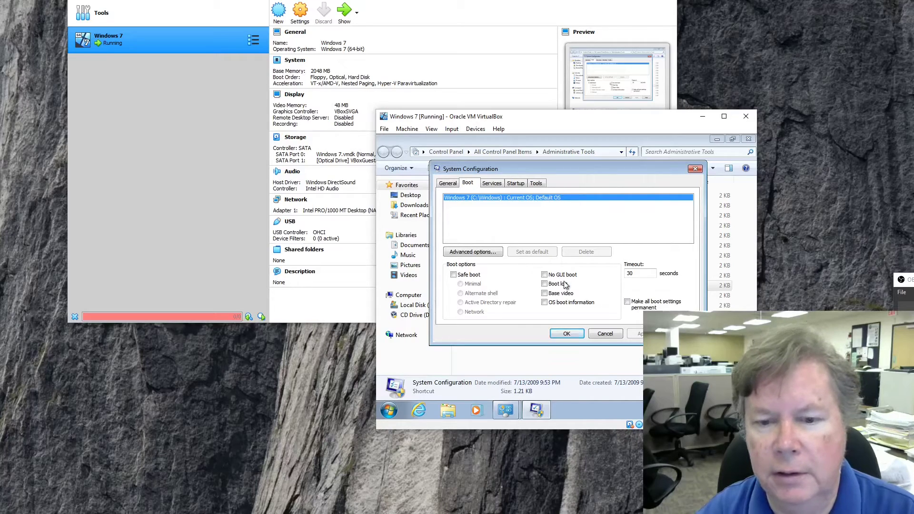
Switch System Configuration to the Startup tab to see the enabled Oracle entry.
{"action": "left_click", "coordinate": [516, 184]}
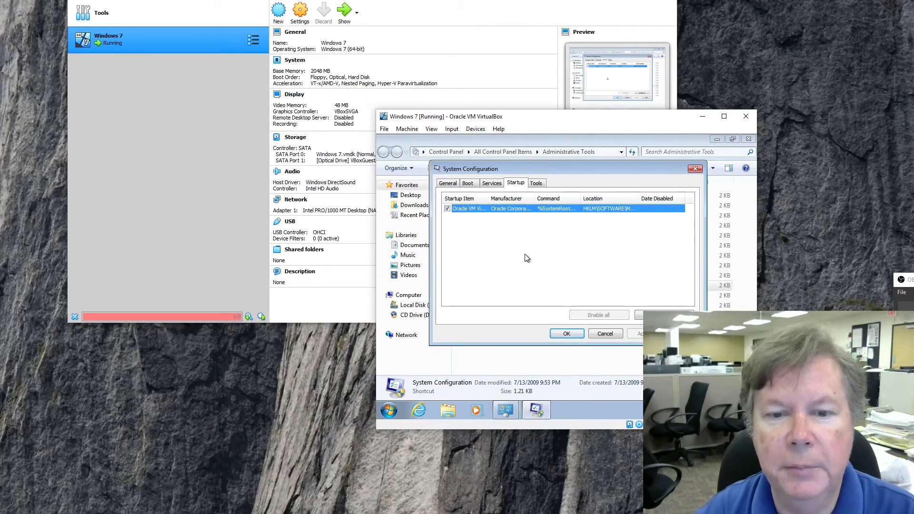
{"action": "left_click", "coordinate": [541, 187]}
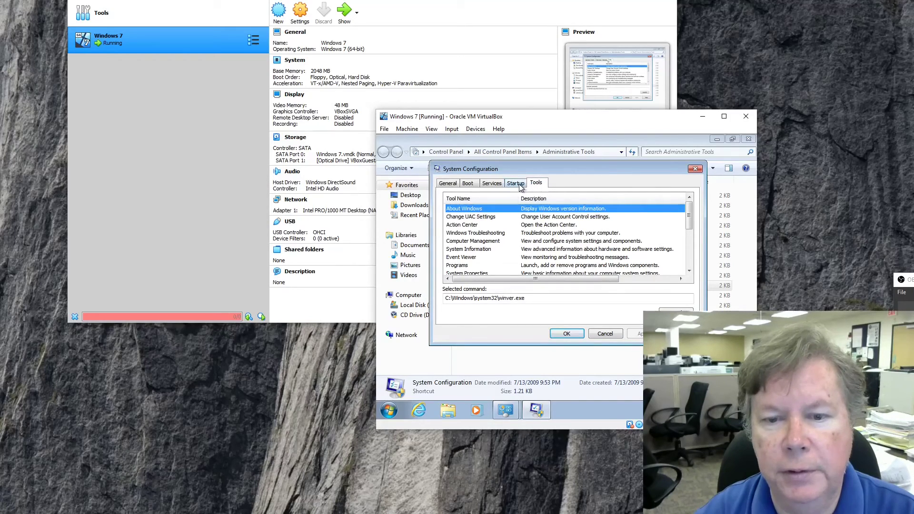
{"action": "left_click", "coordinate": [518, 185]}
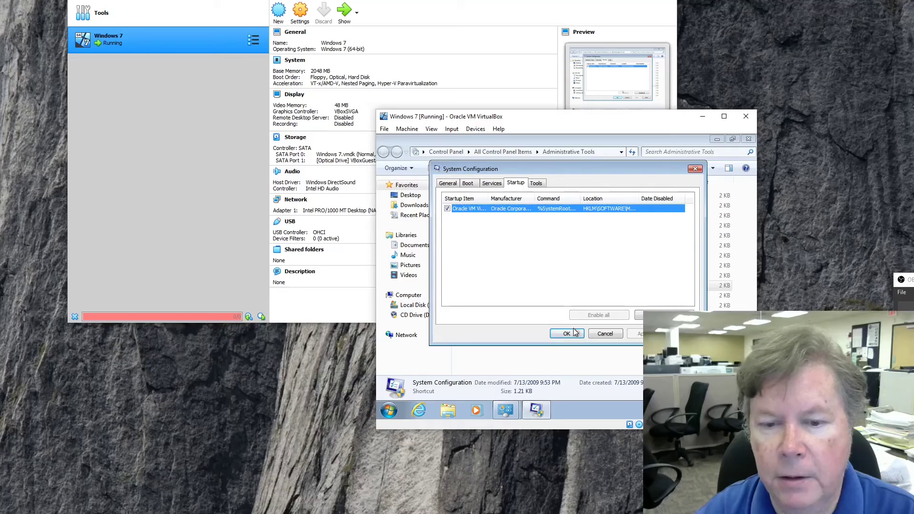